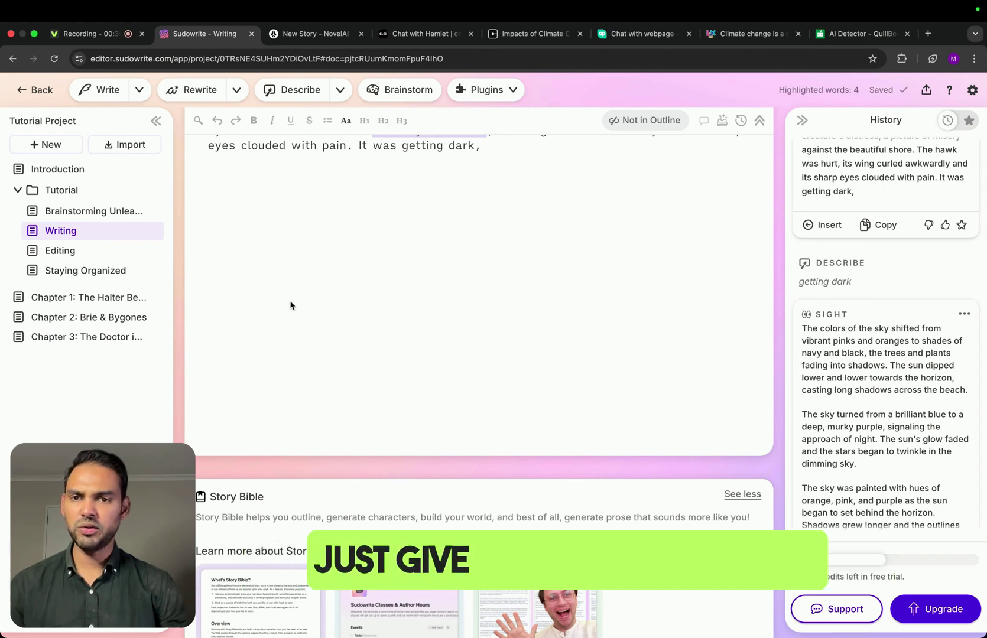
Replace the highlighted "hawk by the beach" with the generated Expand passage beginning "By the beach, the boy discovered a hawk"
{"action": "scroll", "coordinate": [329, 321], "scroll_direction": "up", "scroll_amount": 3}
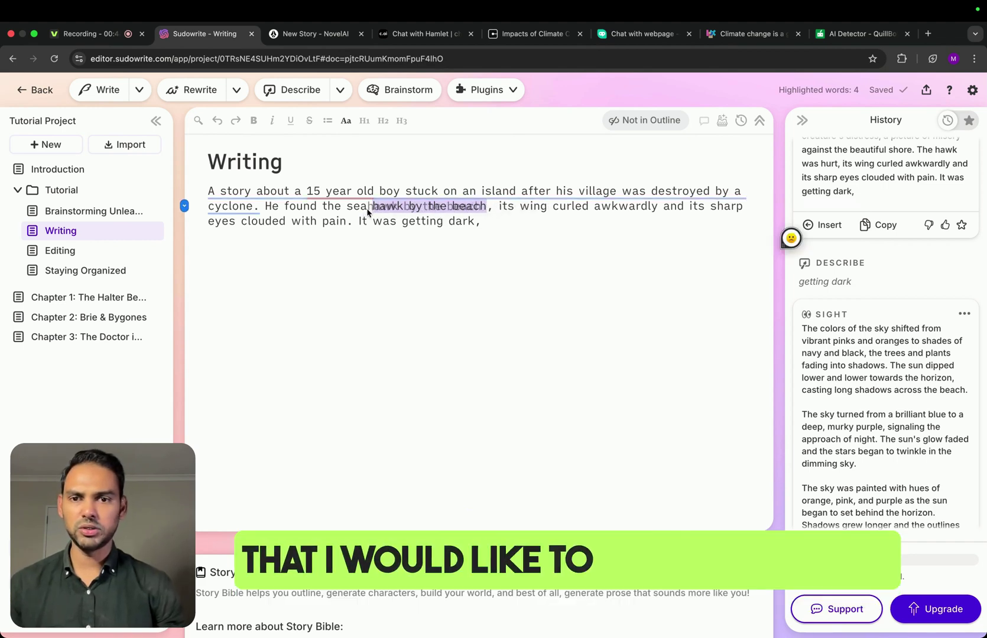
{"action": "scroll", "coordinate": [850, 250], "scroll_direction": "up", "scroll_amount": 5}
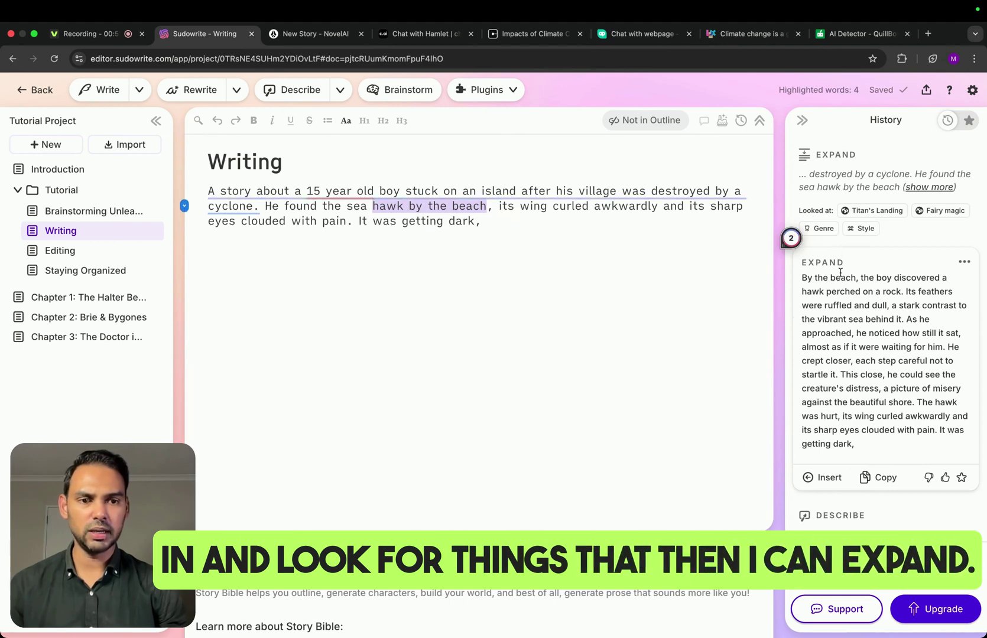
{"action": "scroll", "coordinate": [834, 241], "scroll_direction": "down", "scroll_amount": 1}
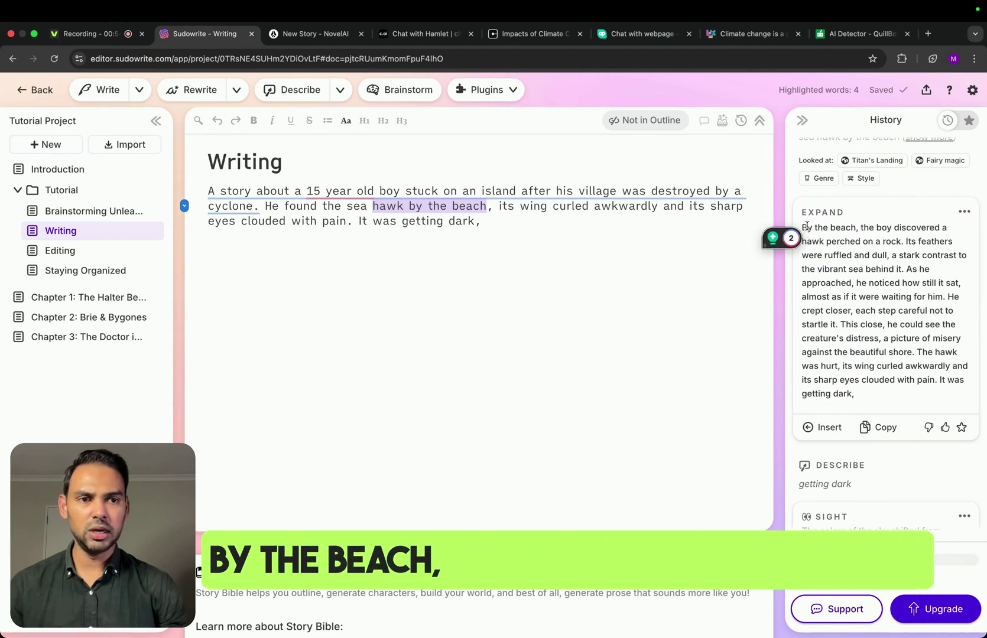
{"action": "left_click_drag", "start_coordinate": [807, 227], "coordinate": [825, 244]}
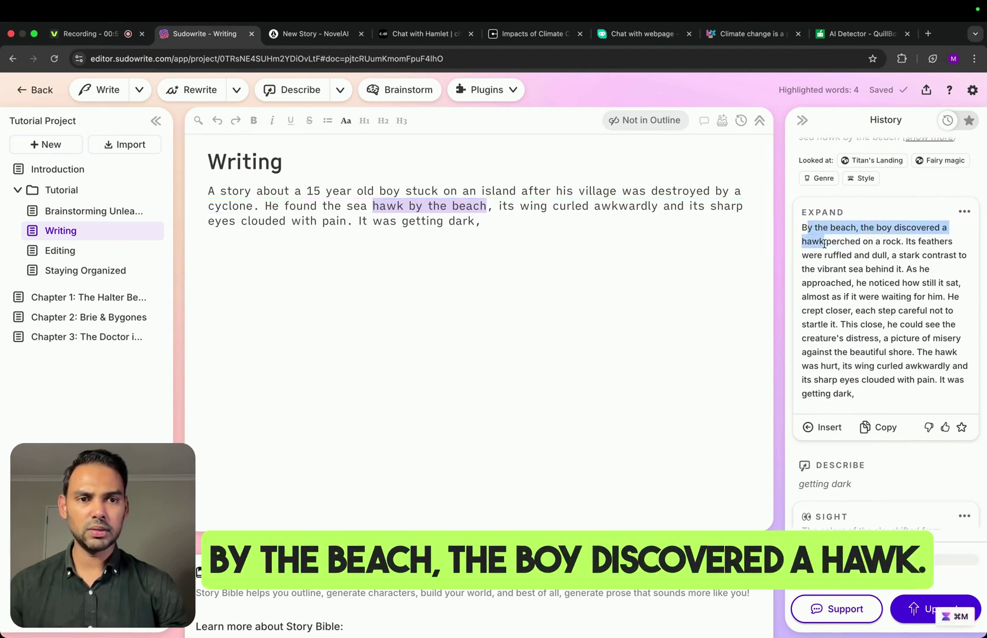
{"action": "left_click", "coordinate": [822, 427]}
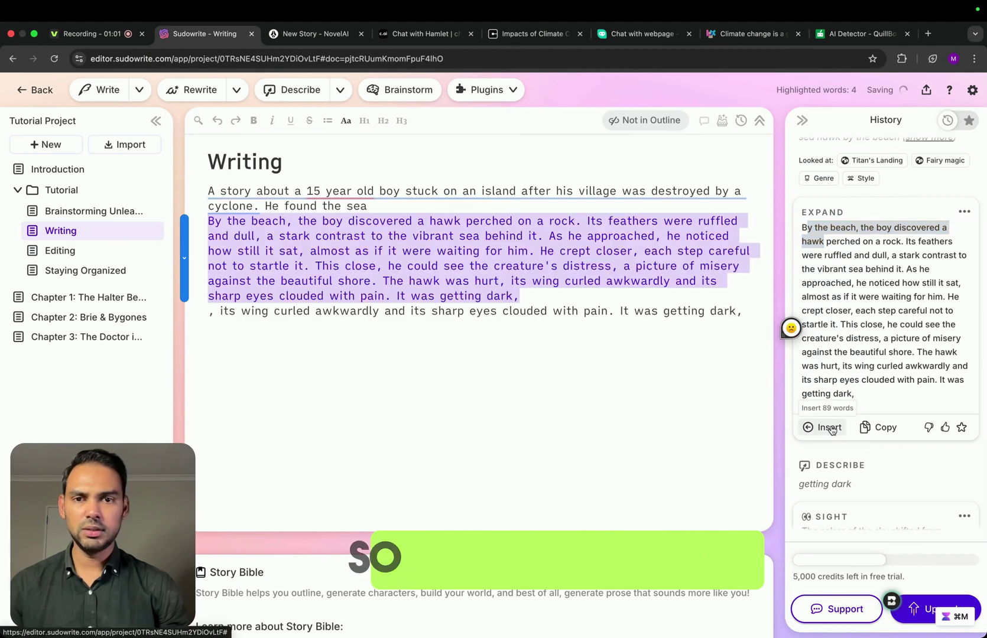
Delete the end of the inserted passage, from "This close, he could see" through "It was getting dark,"
{"action": "left_click", "coordinate": [529, 295]}
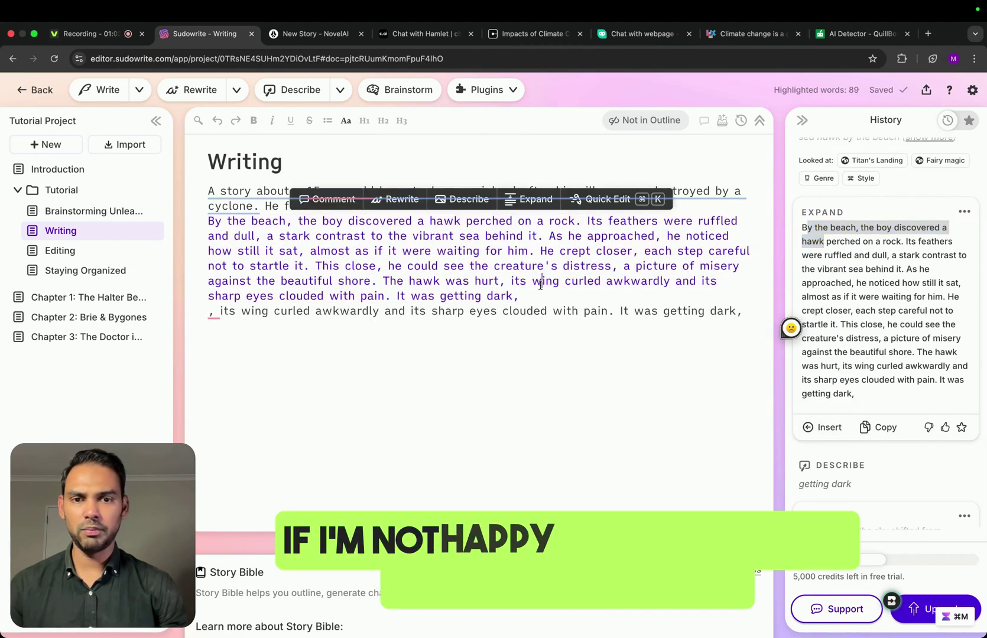
{"action": "left_click_drag", "start_coordinate": [529, 296], "coordinate": [318, 266]}
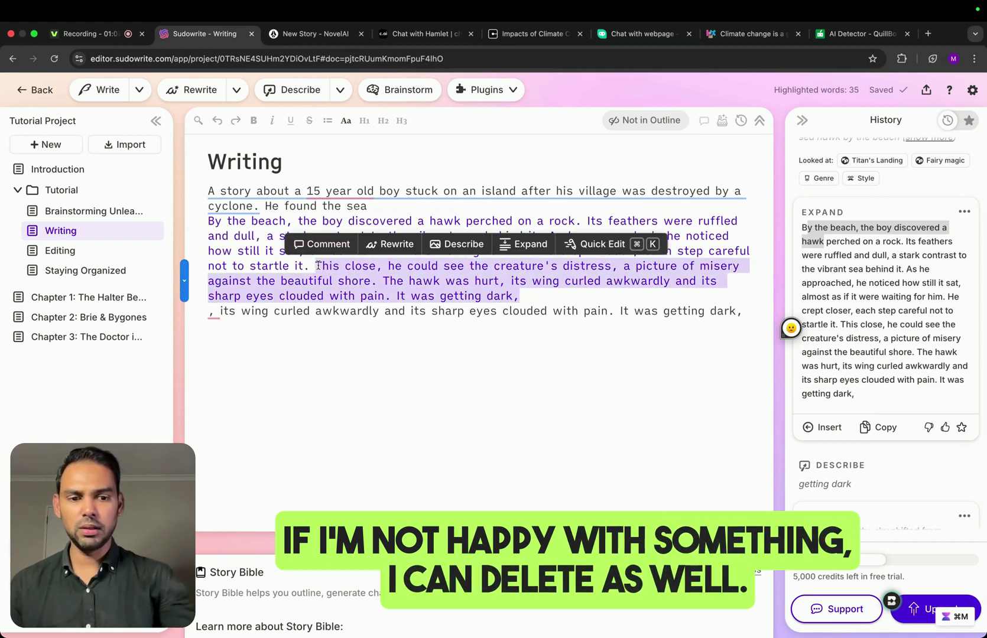
{"action": "key", "text": "BackSpace"}
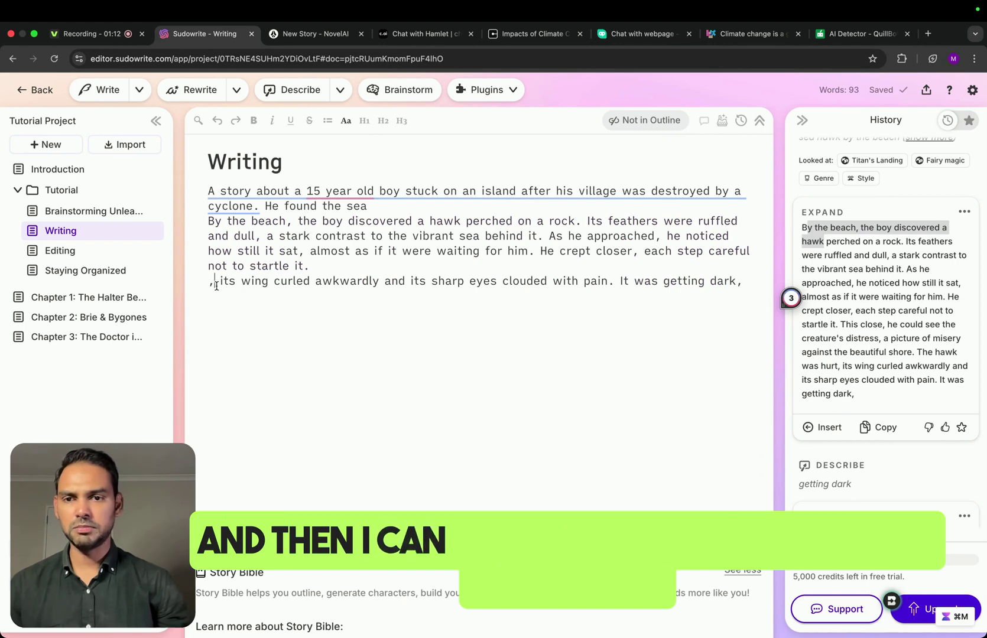
Generate Rephrase rewrites for the words "its wing curled" in the last line of the Writing document
{"action": "left_click_drag", "start_coordinate": [217, 285], "coordinate": [314, 287]}
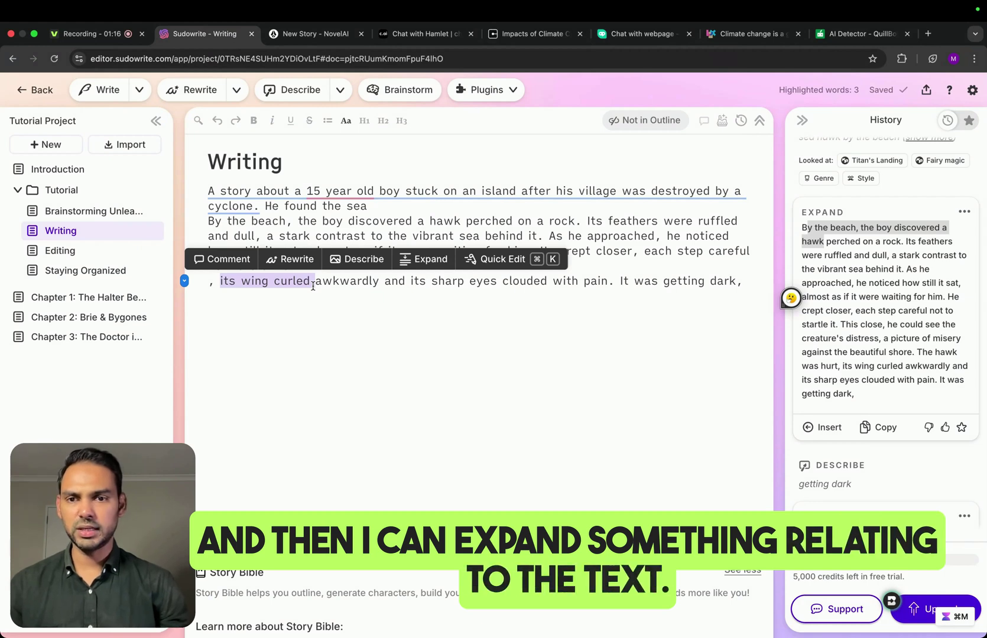
{"action": "left_click", "coordinate": [289, 259]}
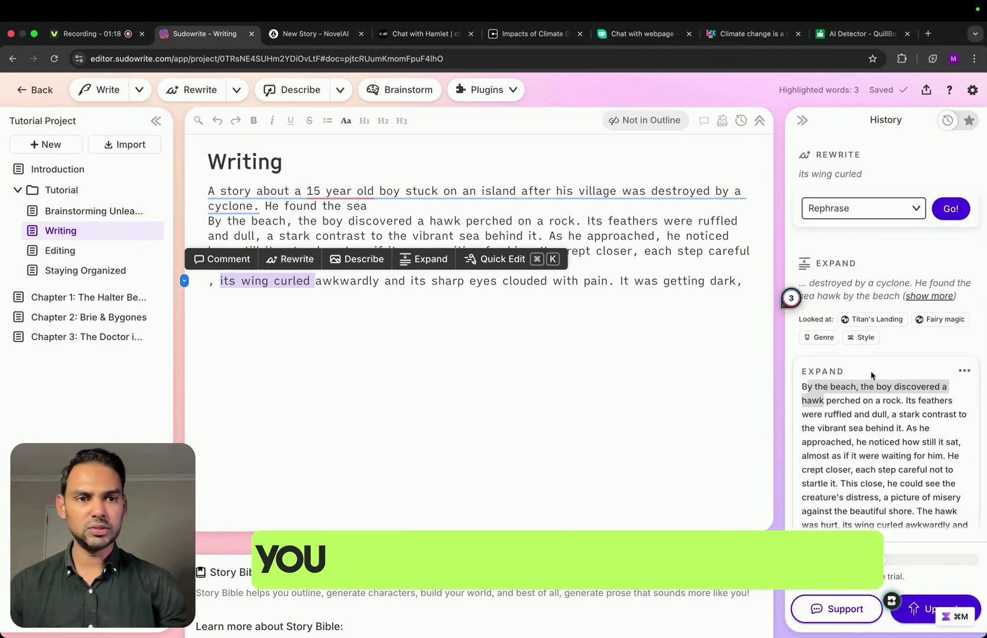
{"action": "left_click", "coordinate": [951, 208]}
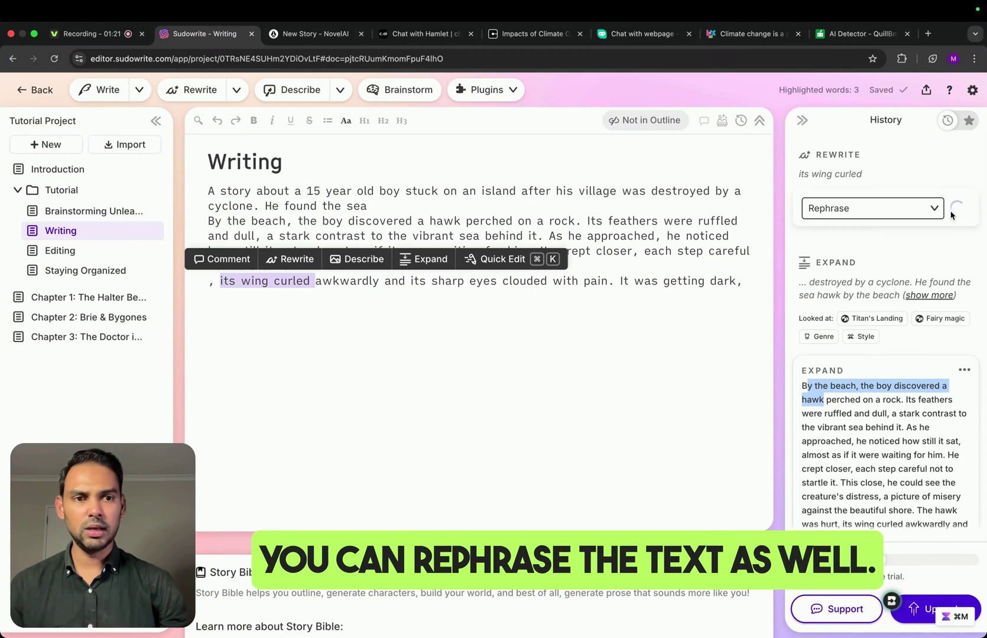
{"action": "scroll", "coordinate": [921, 401], "scroll_direction": "down", "scroll_amount": 3}
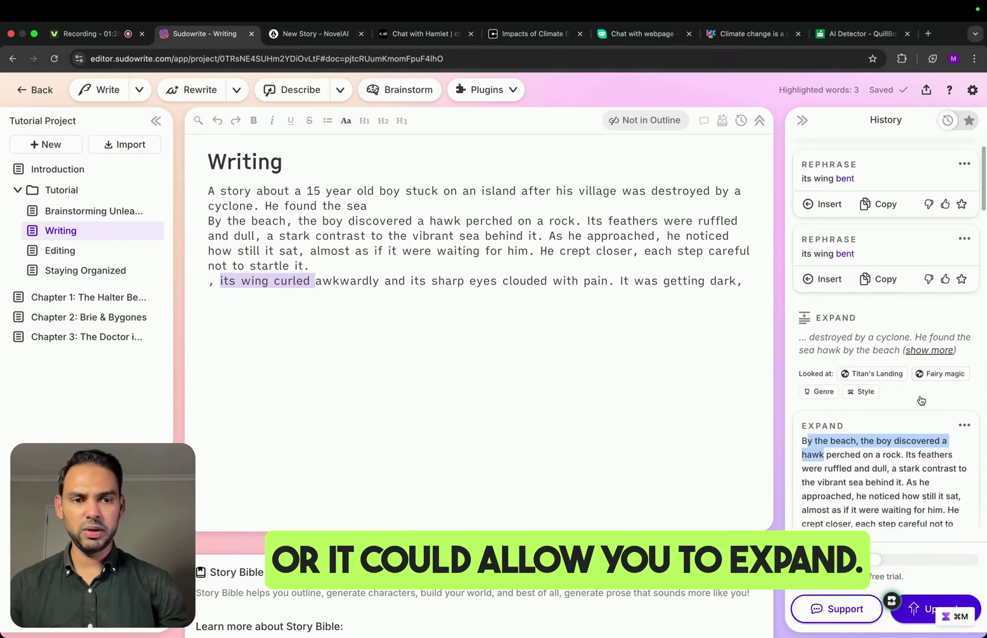
{"action": "scroll", "coordinate": [921, 401], "scroll_direction": "down", "scroll_amount": 10}
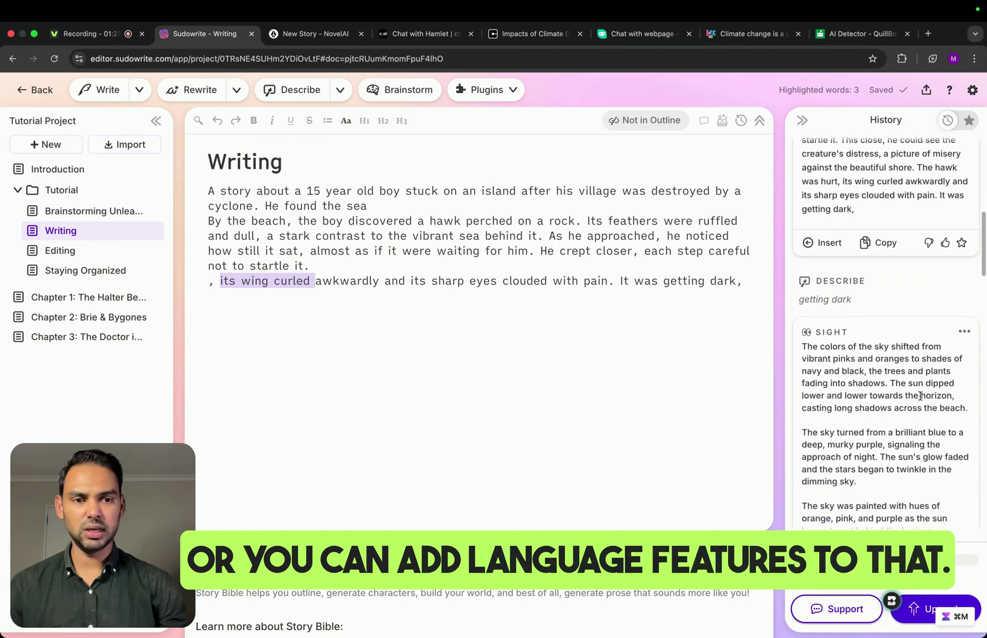
Collapse the "getting dark" description and replace "its wing curled" with the "by the sea hawk" rephrase, joining it to the following line
{"action": "left_click", "coordinate": [845, 306]}
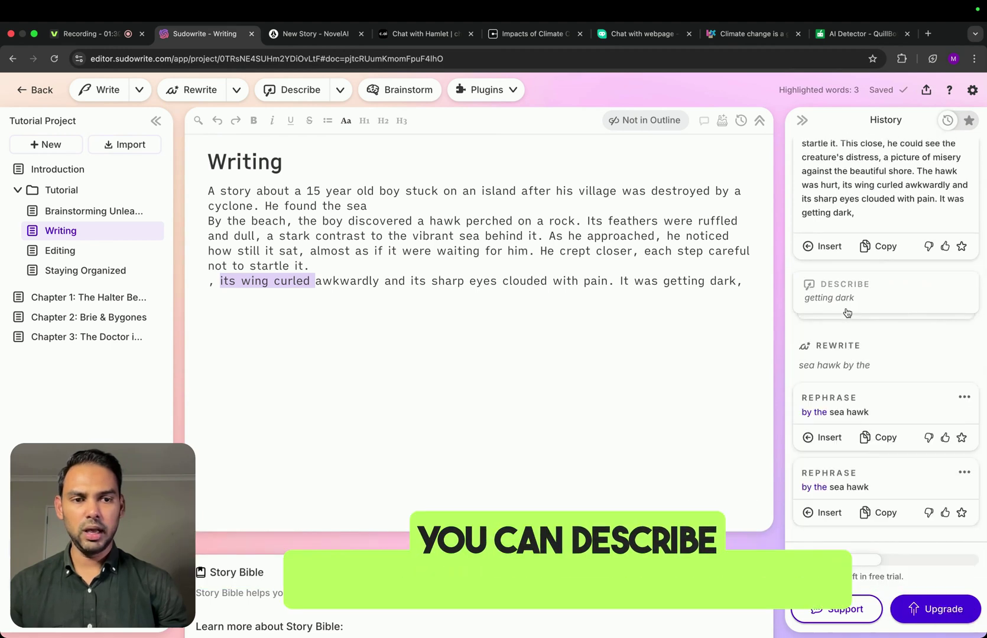
{"action": "left_click", "coordinate": [830, 438]}
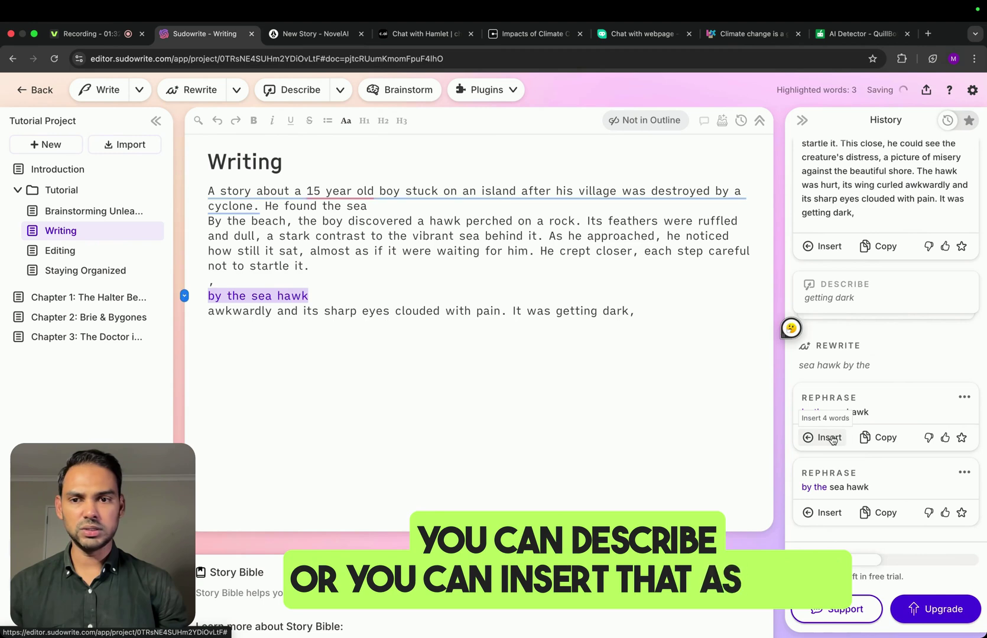
{"action": "key", "text": "Right"}
{"action": "key", "text": "Delete"}
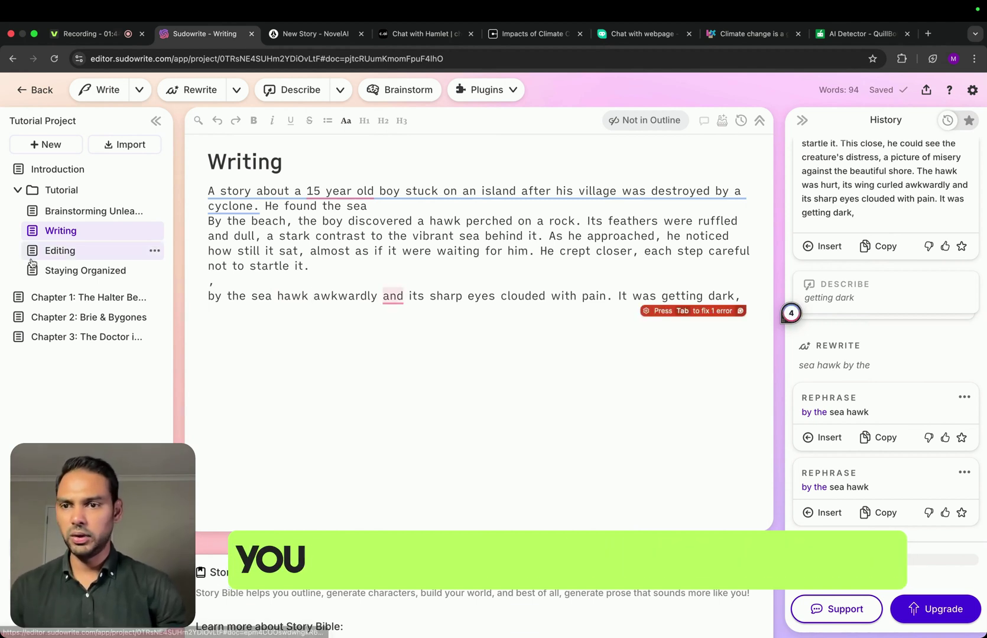
Open the Editing document and insert the first rephrase suggestion, containing "grumbled under his breath while making another airborne jump"
{"action": "left_click", "coordinate": [57, 251]}
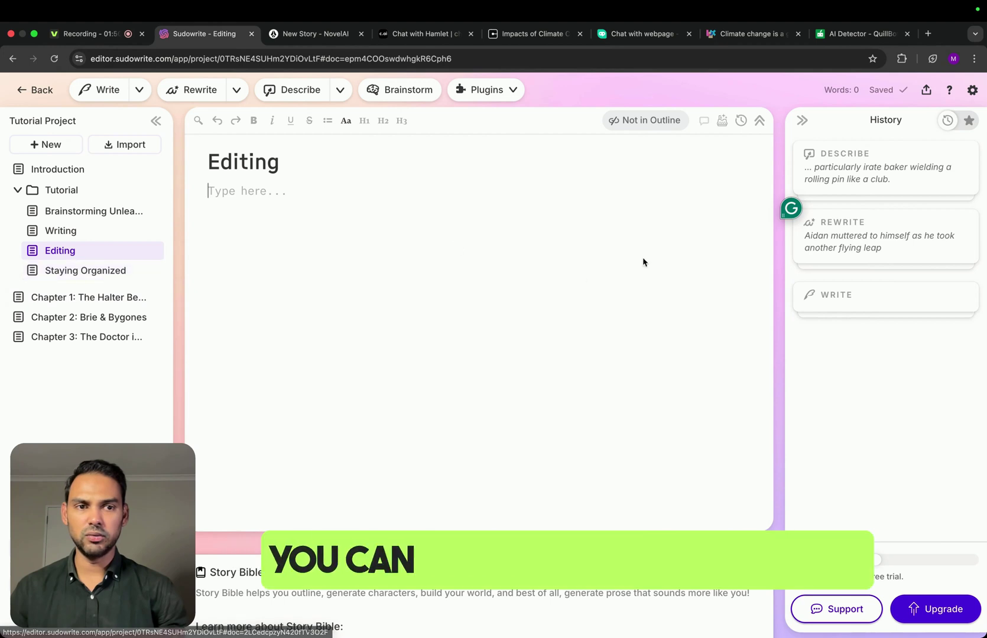
{"action": "left_click", "coordinate": [912, 257]}
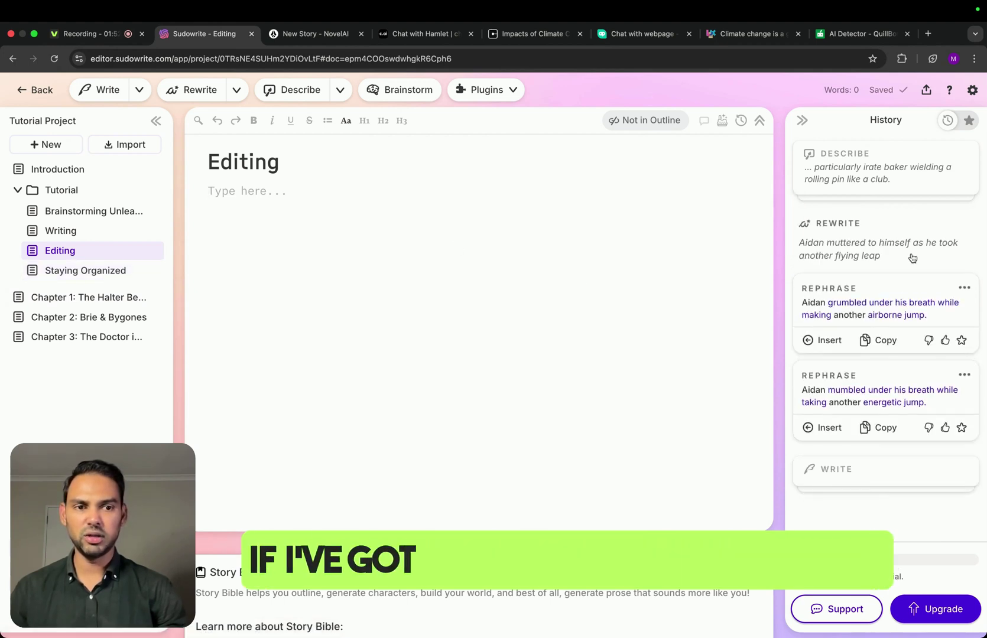
{"action": "left_click", "coordinate": [823, 341]}
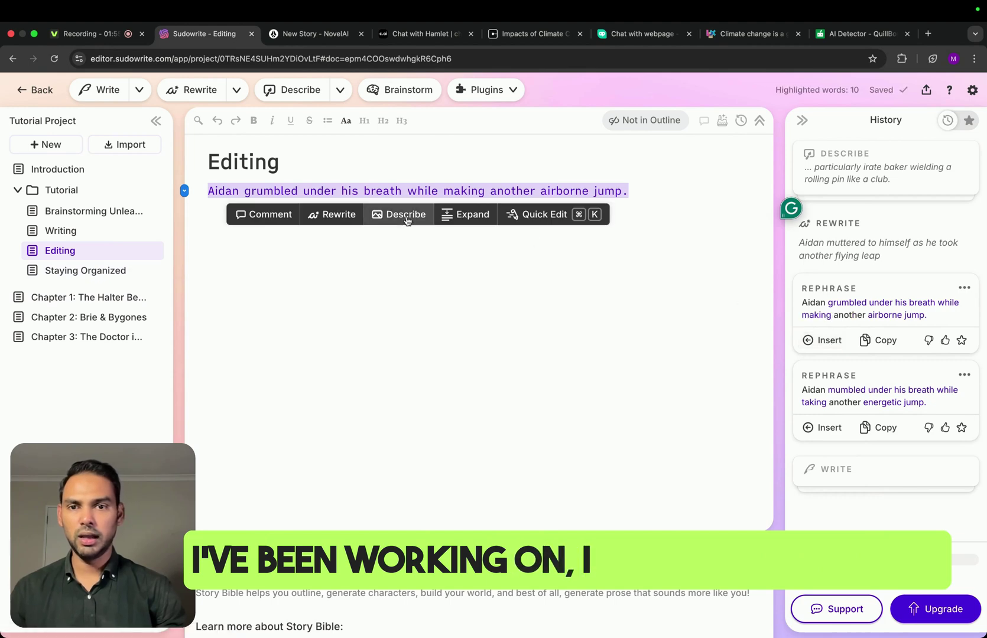
{"action": "left_click", "coordinate": [334, 214]}
{"action": "left_click", "coordinate": [463, 216]}
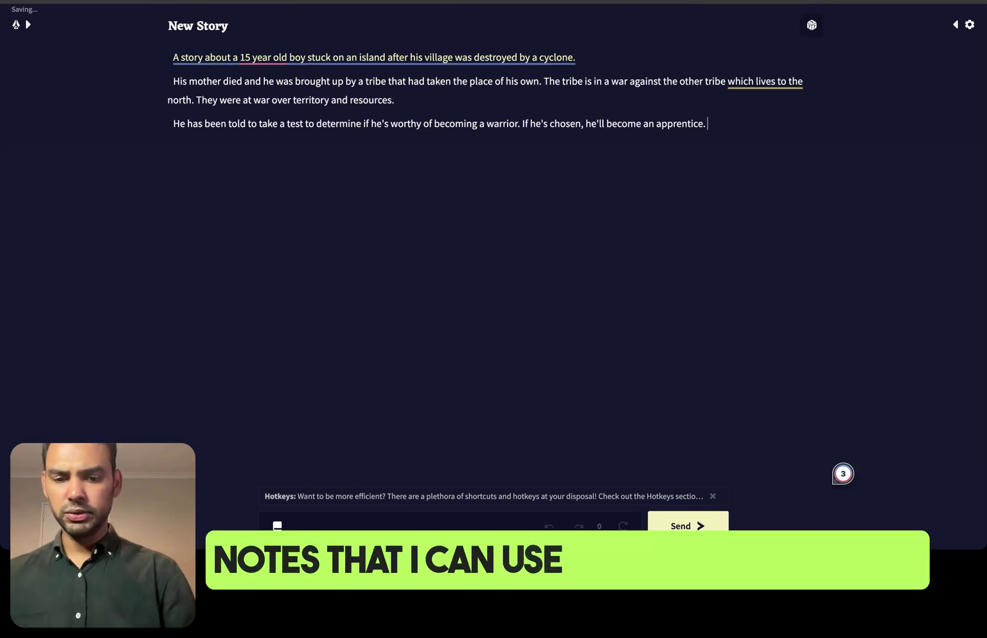
In the NovelAI story, add "The main character" after the last sentence and send it for the AI to continue
{"action": "type", "text": "main "}
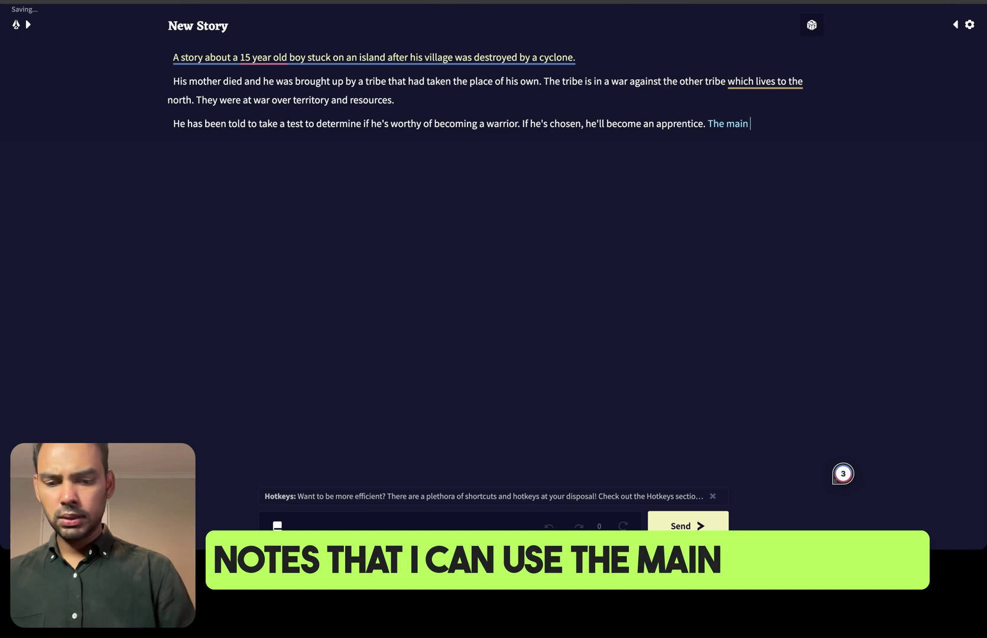
{"action": "type", "text": "charcter"}
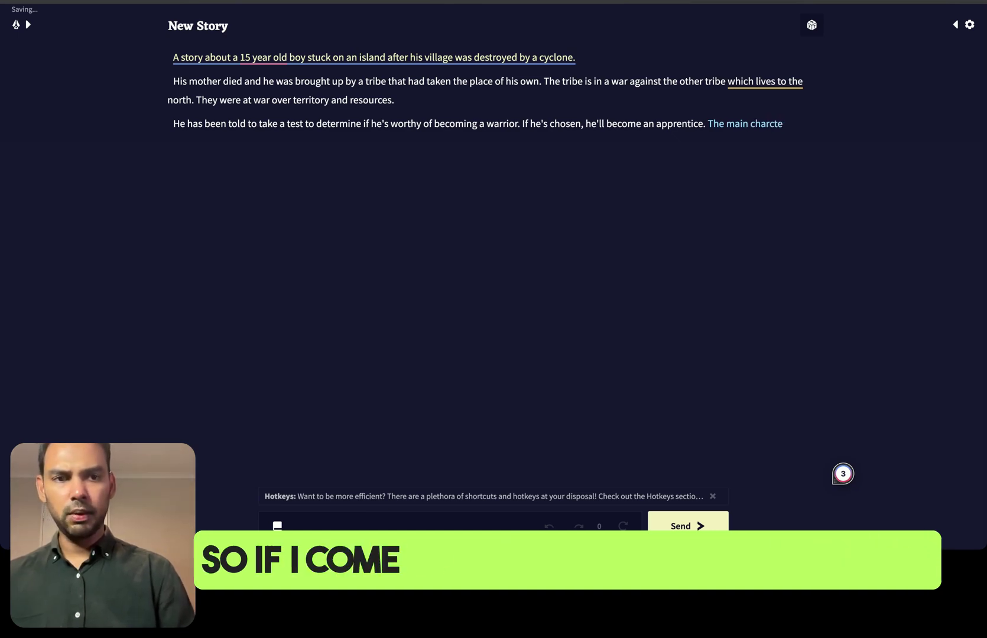
{"action": "key", "text": "BackSpace"}
{"action": "key", "text": "BackSpace"}
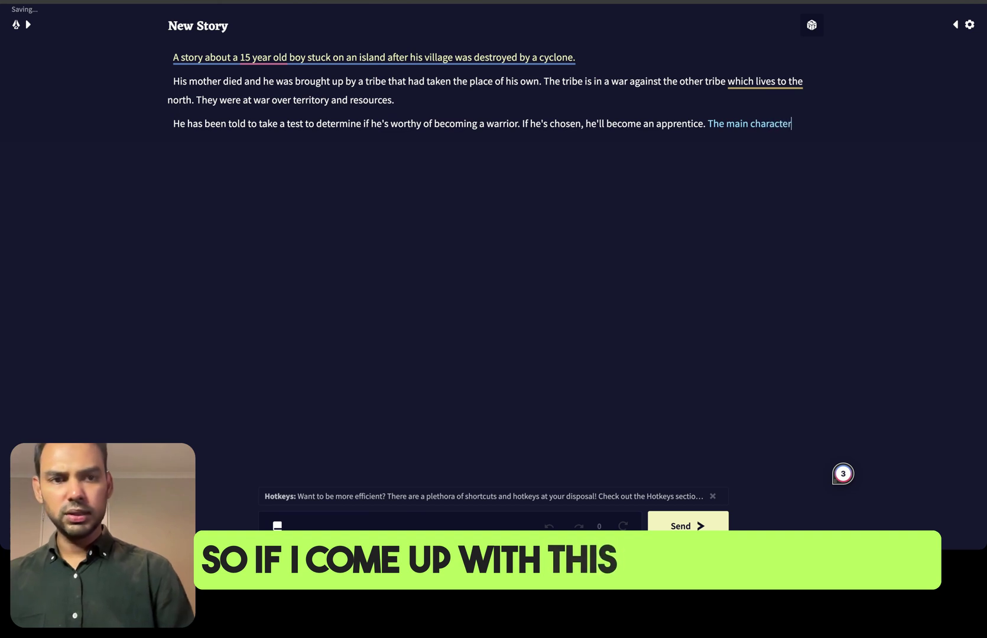
{"action": "left_click", "coordinate": [683, 525]}
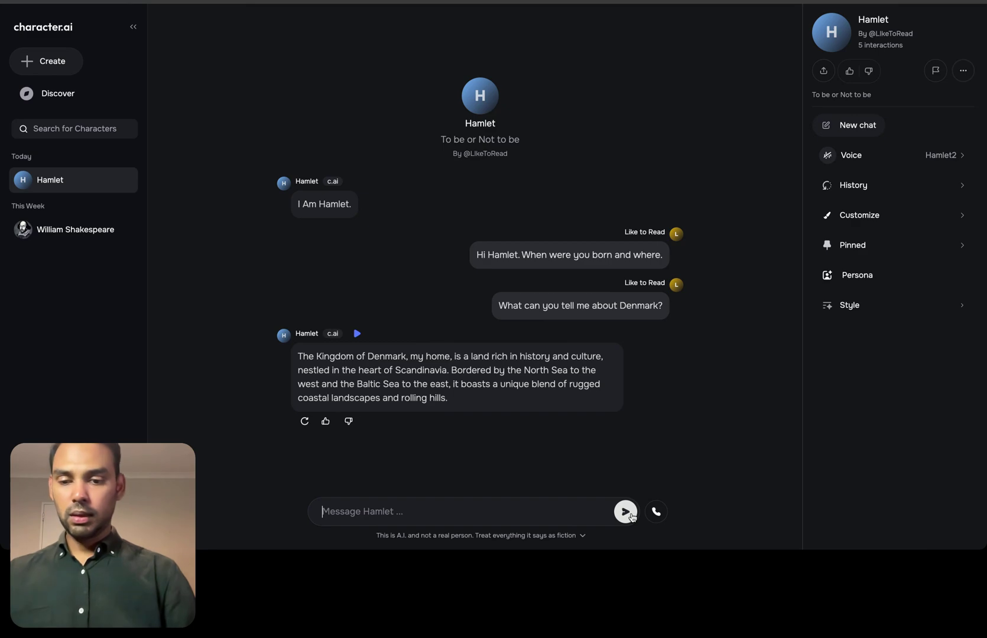
In the character.ai chat, ask Hamlet "What was the main event that affected you after the death of your father?"
{"action": "type", "text": "at was the mai"}
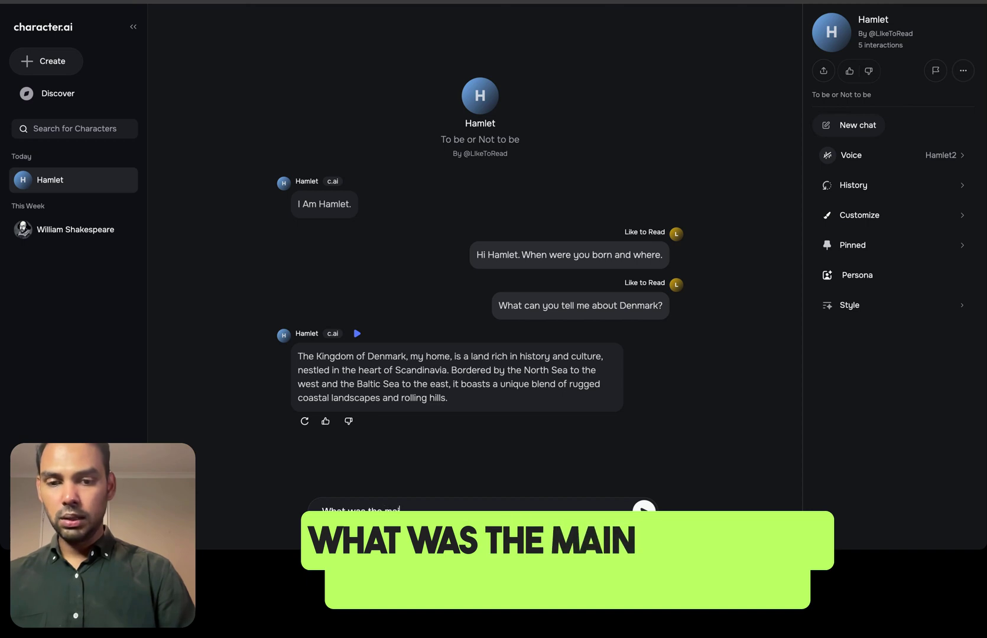
{"action": "type", "text": "n event "}
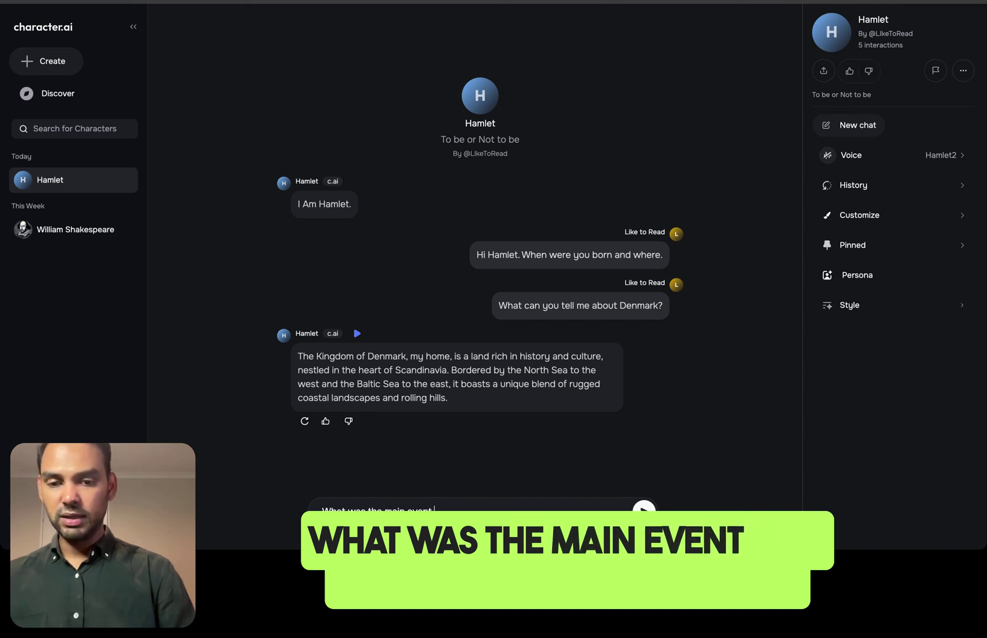
{"action": "type", "text": "that a"}
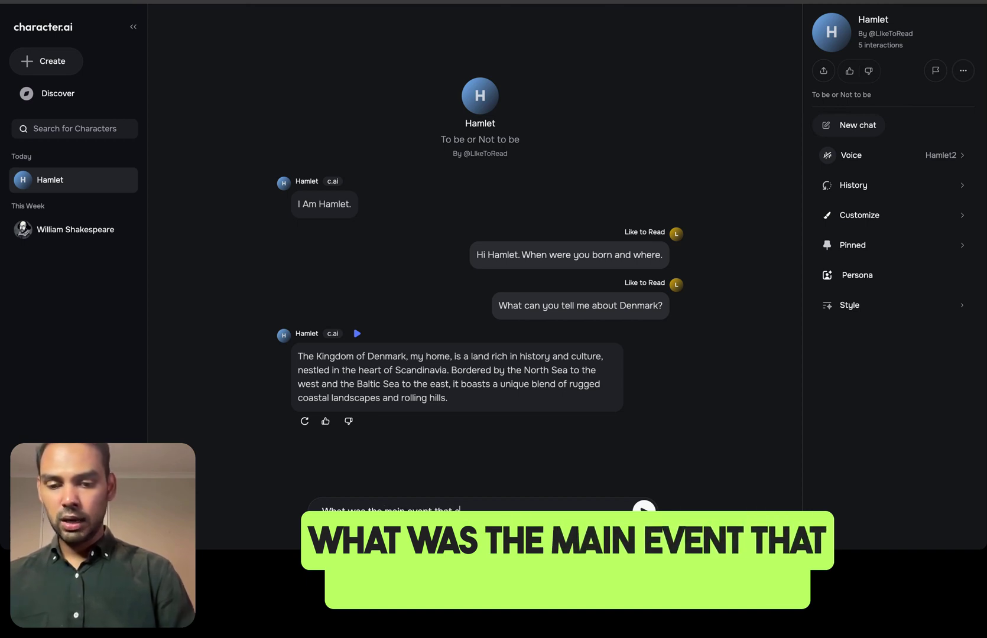
{"action": "type", "text": "ffected you"}
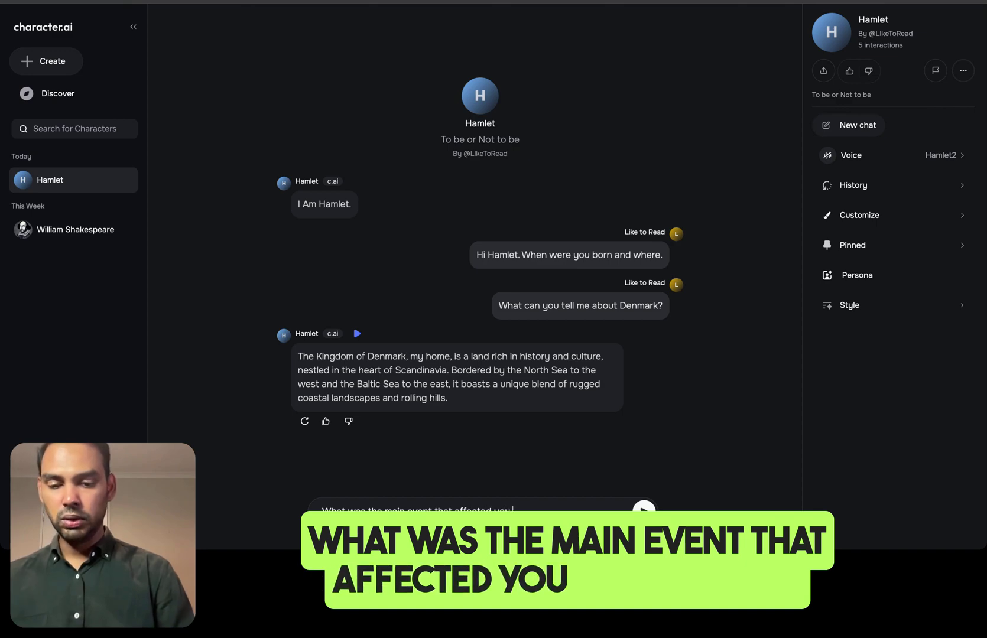
{"action": "type", "text": " after the"}
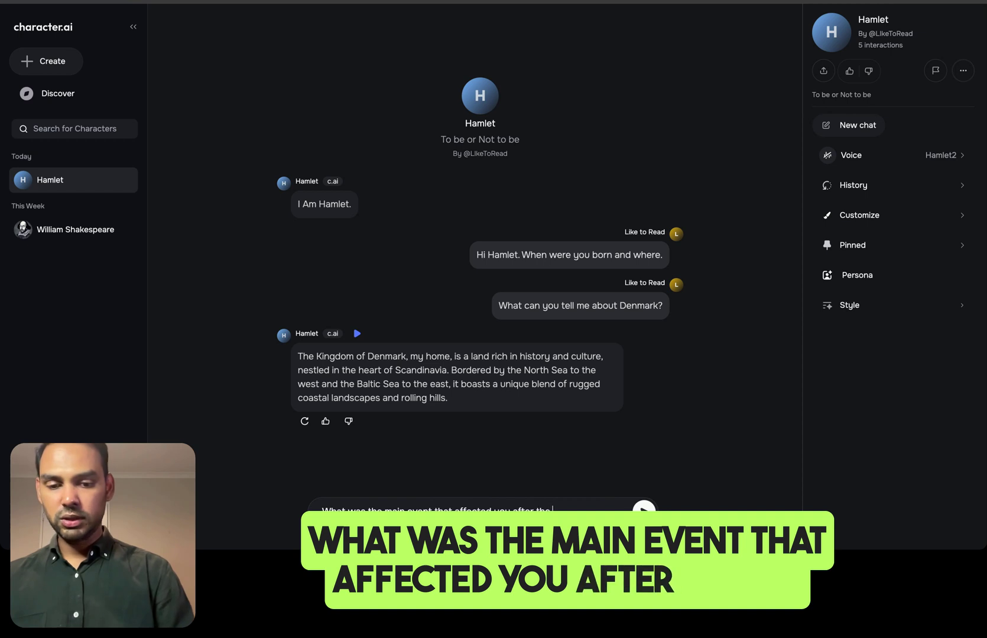
{"action": "type", "text": " death"}
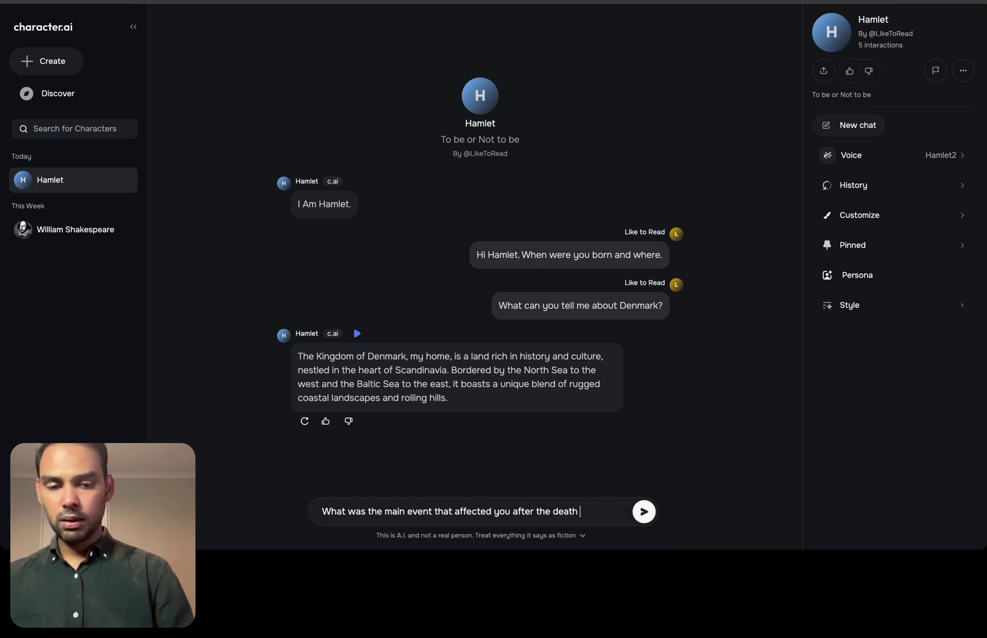
{"action": "type", "text": " of yo"}
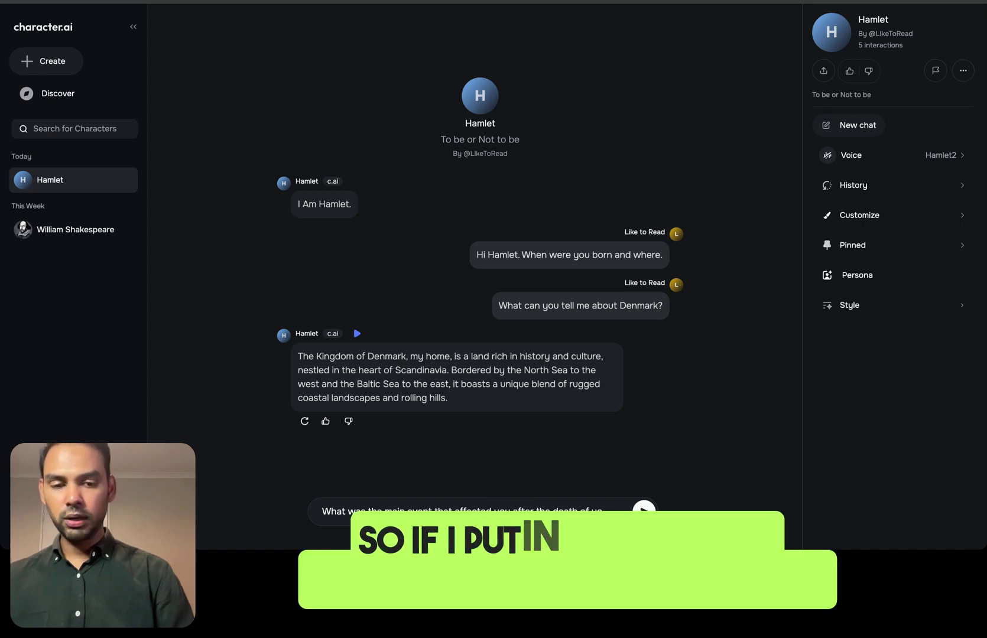
{"action": "type", "text": "urr father"}
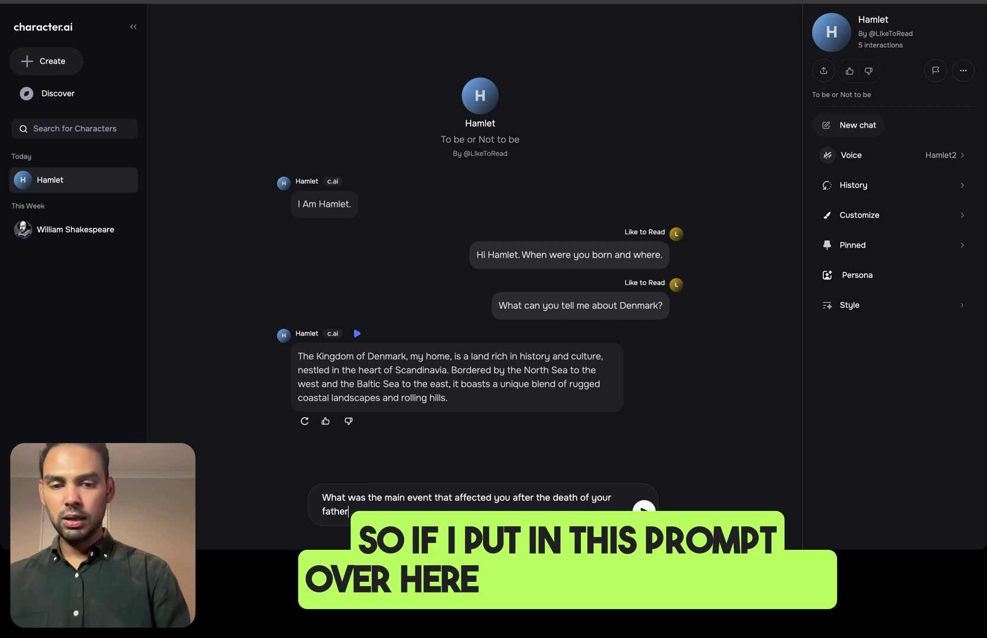
{"action": "type", "text": "?"}
{"action": "key", "text": "Return"}
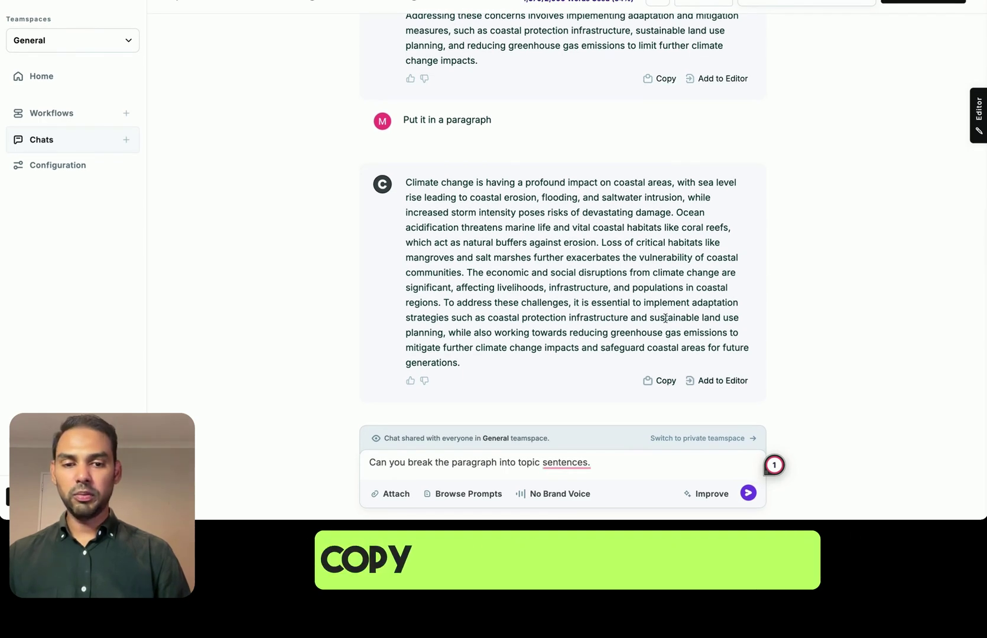
In the climate change chat, review the numbered list of coastal impacts and the paragraph version of the answer
{"action": "scroll", "coordinate": [648, 306], "scroll_direction": "up", "scroll_amount": 10}
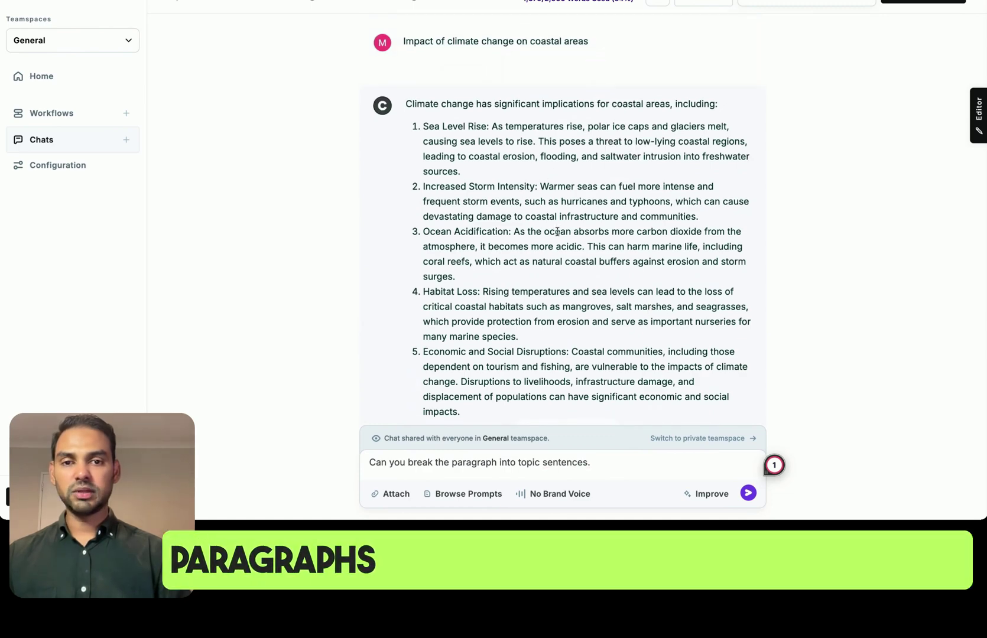
{"action": "scroll", "coordinate": [568, 224], "scroll_direction": "down", "scroll_amount": 5}
{"action": "scroll", "coordinate": [557, 235], "scroll_direction": "down", "scroll_amount": 3}
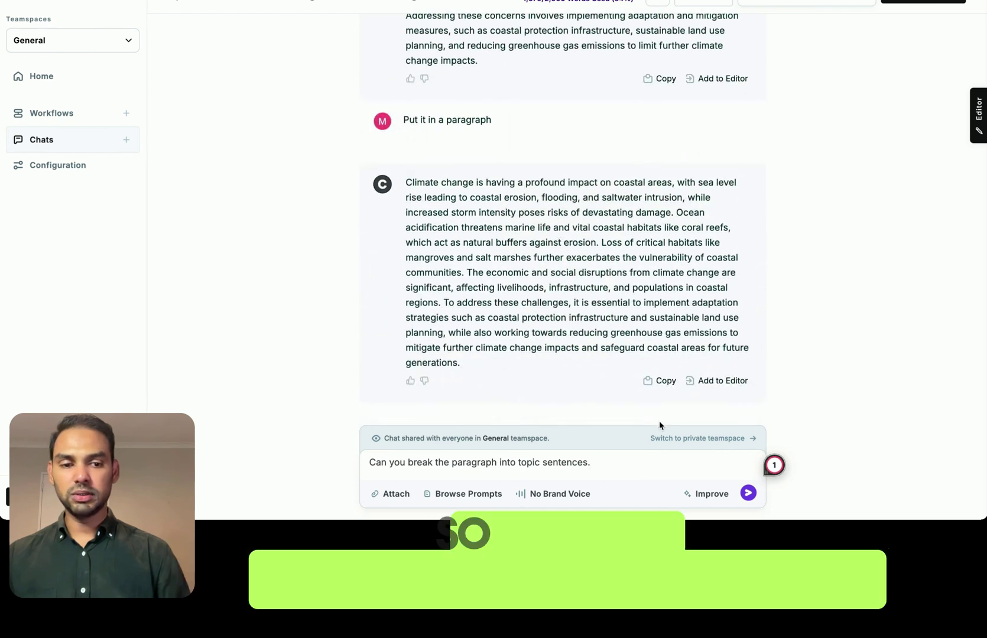
In the climate change chat, send the request "Can you break the paragraph into topic sentences."
{"action": "left_click", "coordinate": [748, 495]}
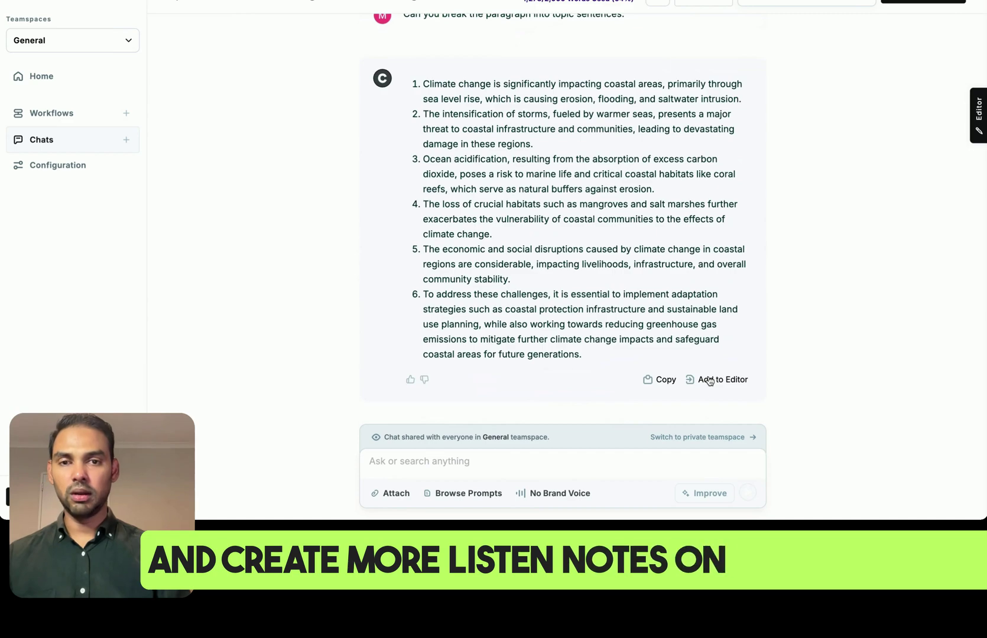
{"action": "scroll", "coordinate": [709, 382], "scroll_direction": "up", "scroll_amount": 20}
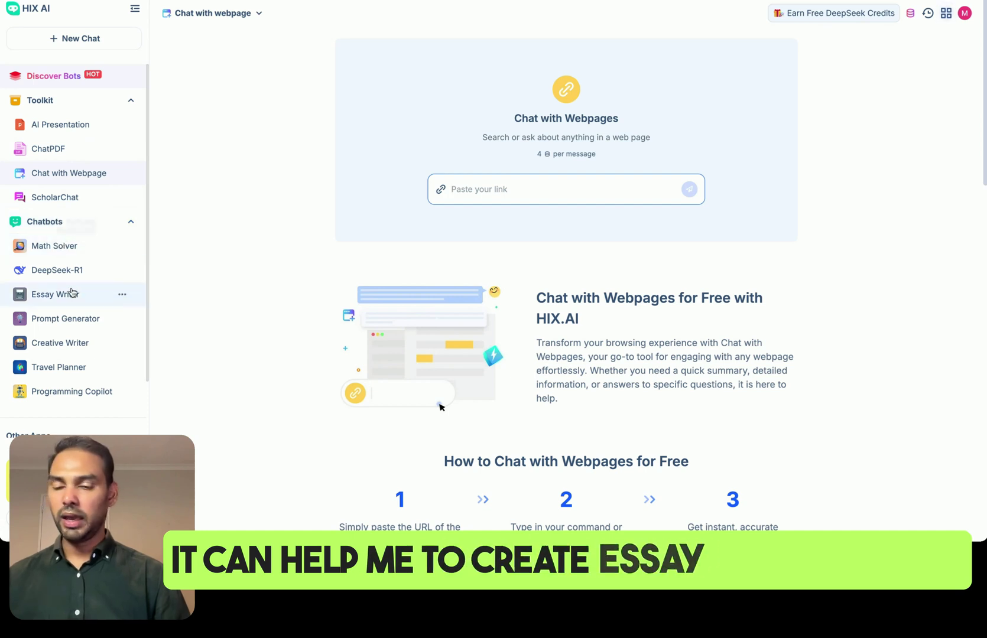
Switch to HIX AI and ask Prompt Generator its suggested question on prompt design considerations and Creative Writer the one on improving storytelling and narrative structure
{"action": "left_click", "coordinate": [64, 321]}
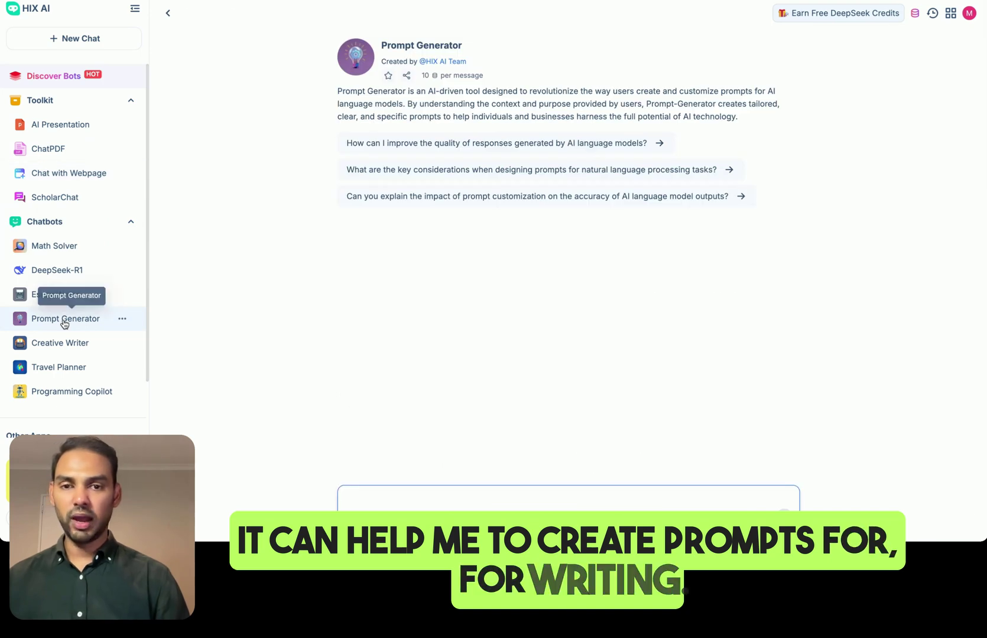
{"action": "left_click", "coordinate": [464, 175]}
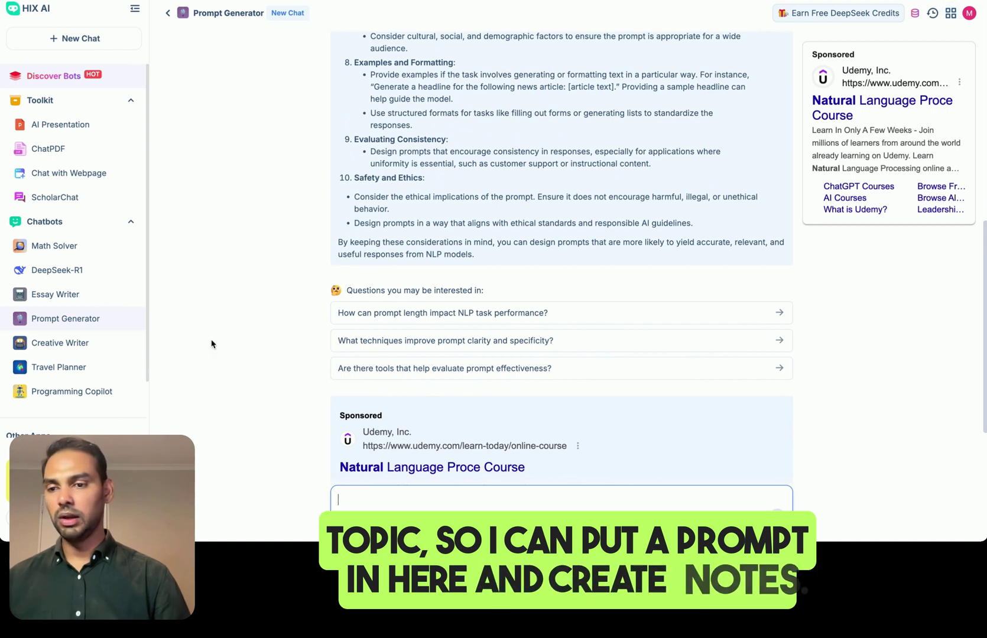
{"action": "left_click", "coordinate": [83, 345]}
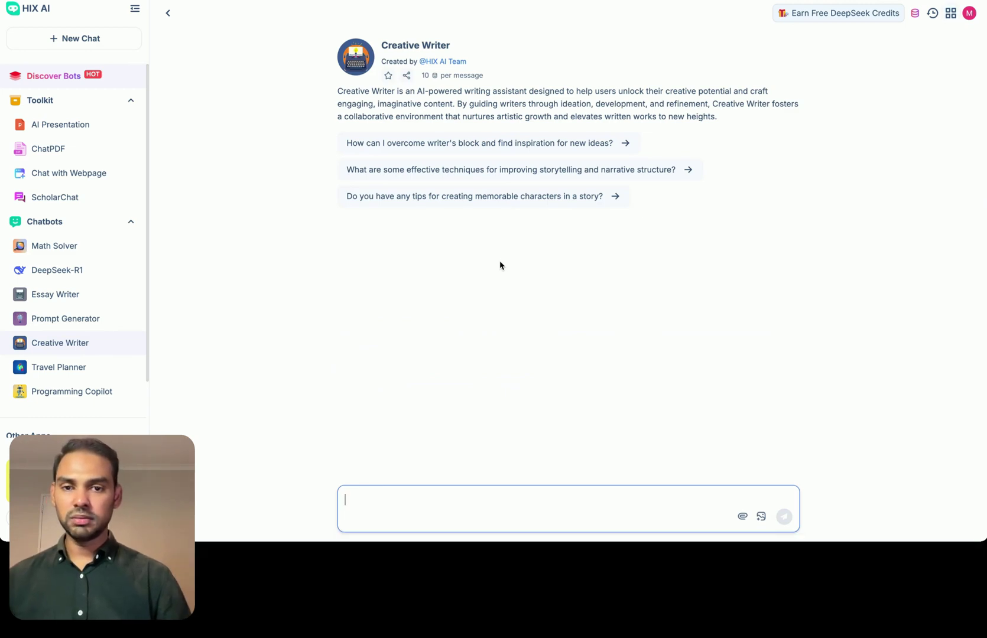
{"action": "left_click", "coordinate": [511, 169]}
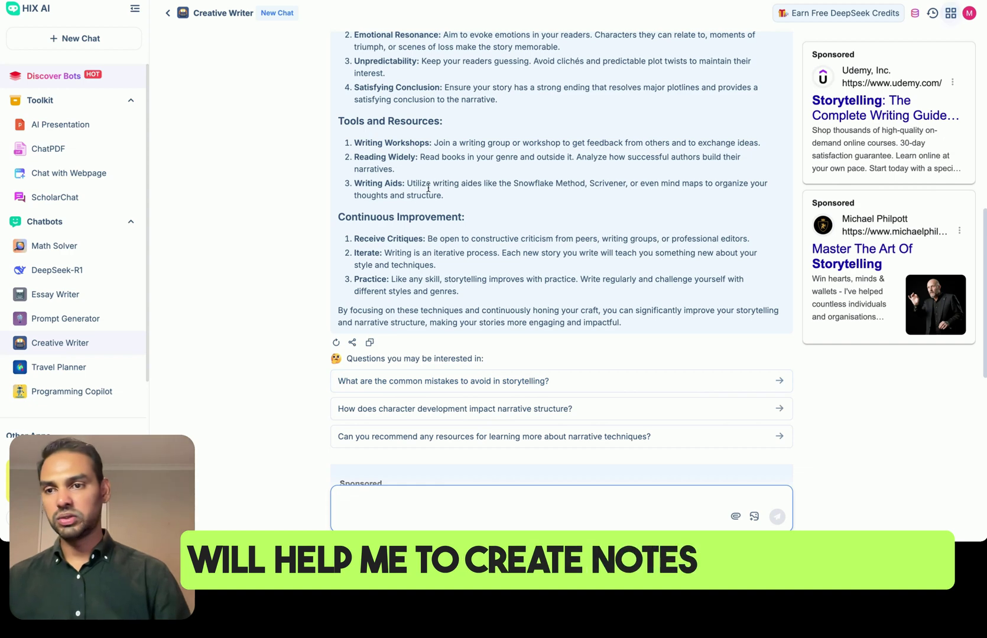
Look at the ChatPDF tool and the document upload options of AI Presentation, then dismiss them without uploading anything
{"action": "left_click", "coordinate": [84, 153]}
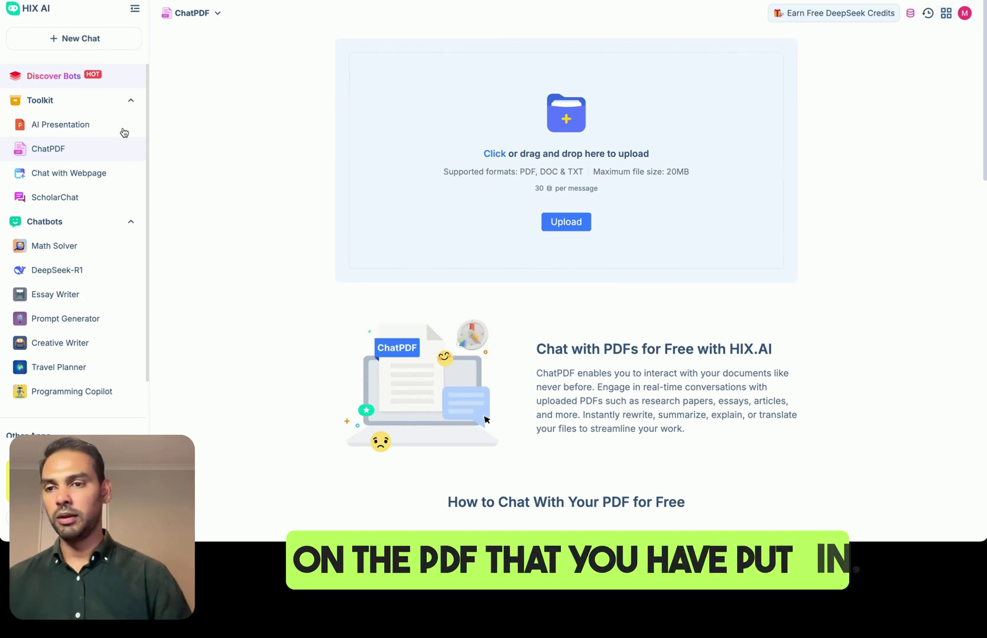
{"action": "left_click", "coordinate": [90, 124]}
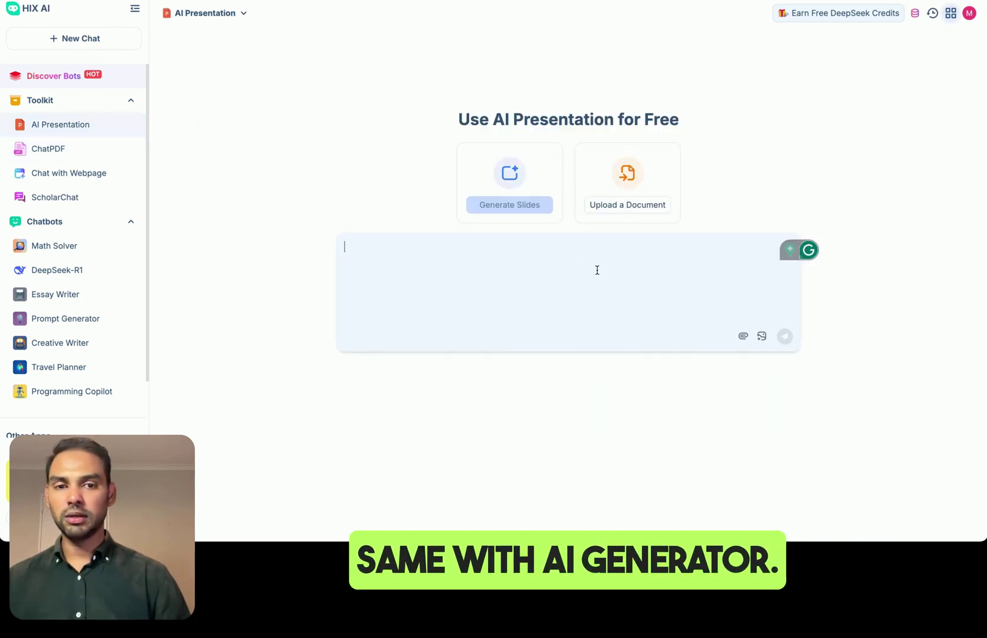
{"action": "left_click", "coordinate": [634, 212]}
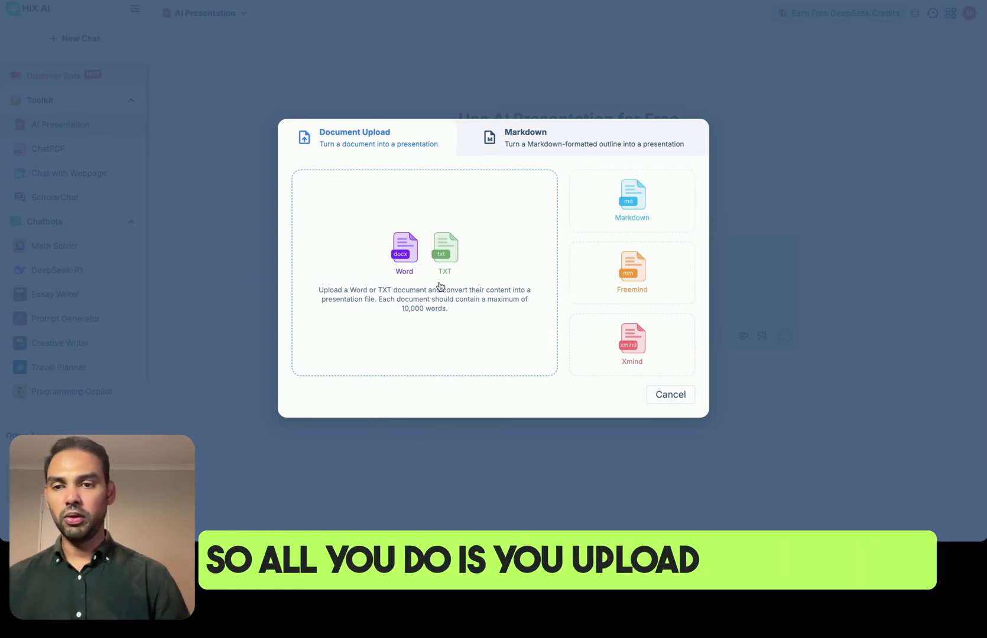
{"action": "left_click", "coordinate": [689, 402]}
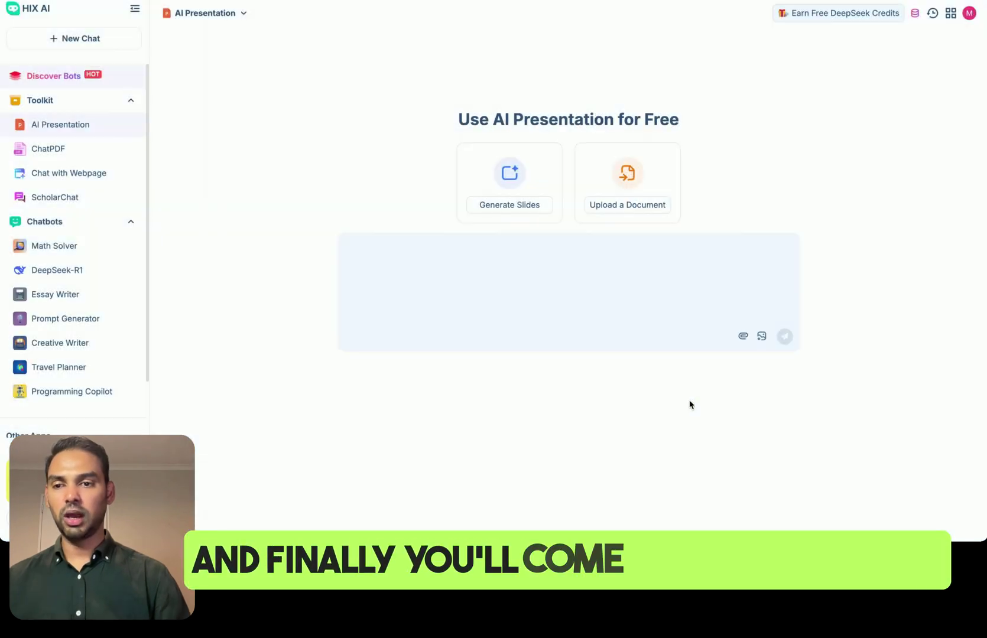
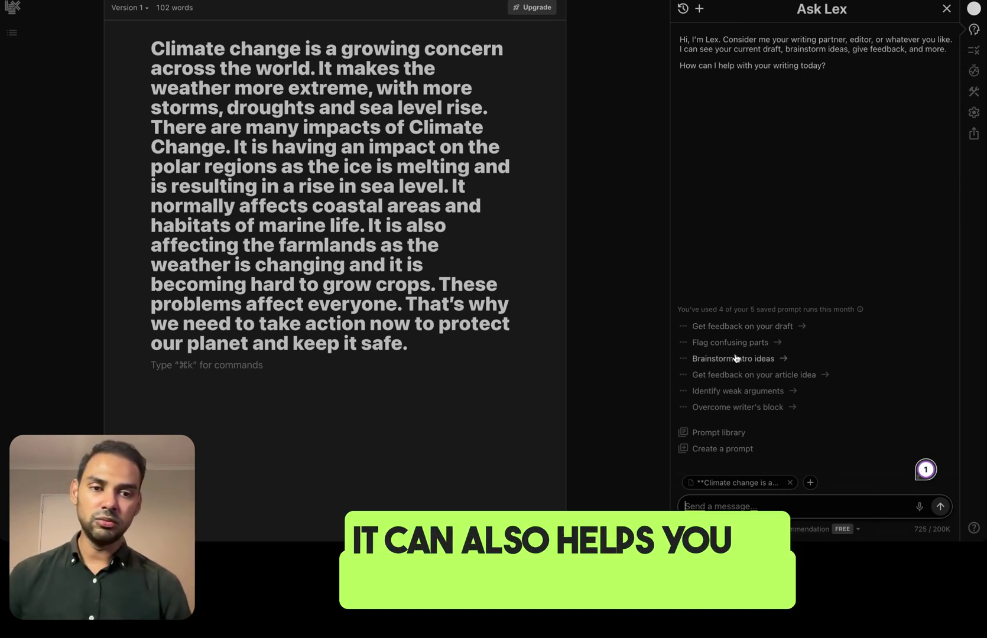
In Lex, have the AI identify weak arguments in the climate change draft, then close the Ask Lex chat
{"action": "left_click", "coordinate": [738, 391]}
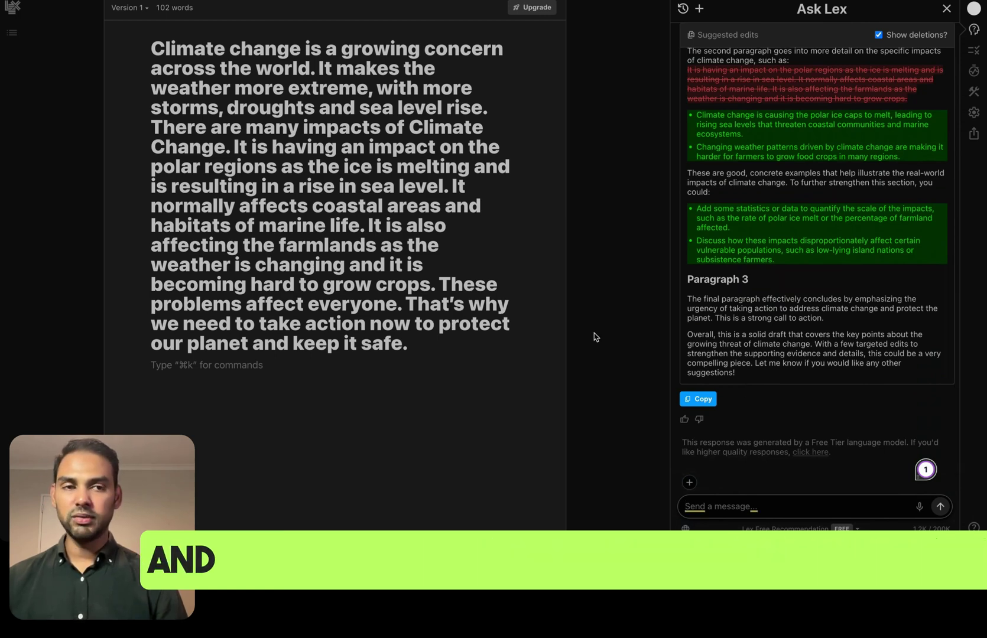
{"action": "scroll", "coordinate": [596, 337], "scroll_direction": "up", "scroll_amount": 3}
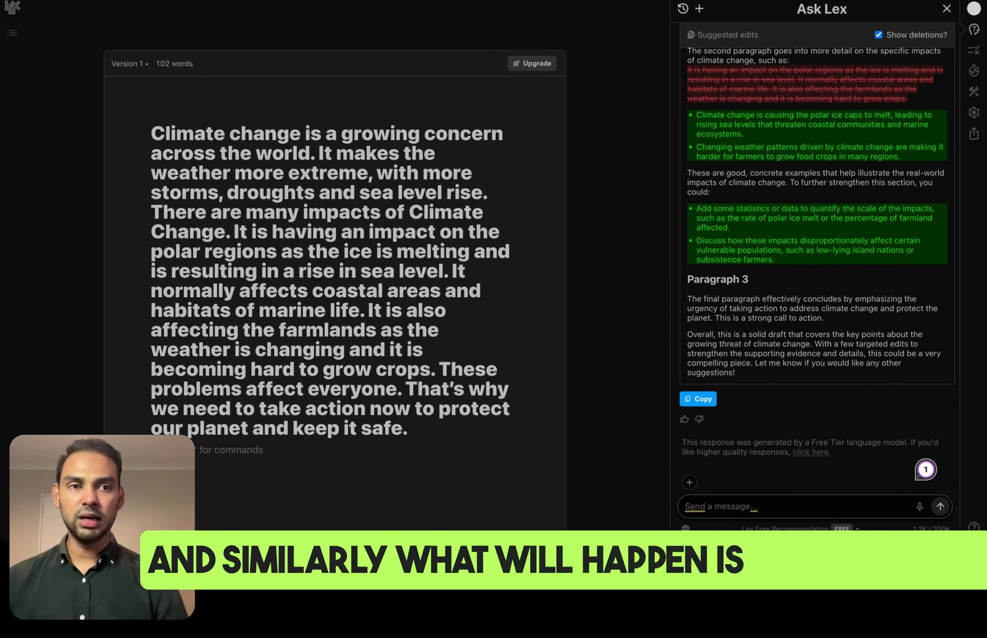
{"action": "left_click", "coordinate": [947, 8]}
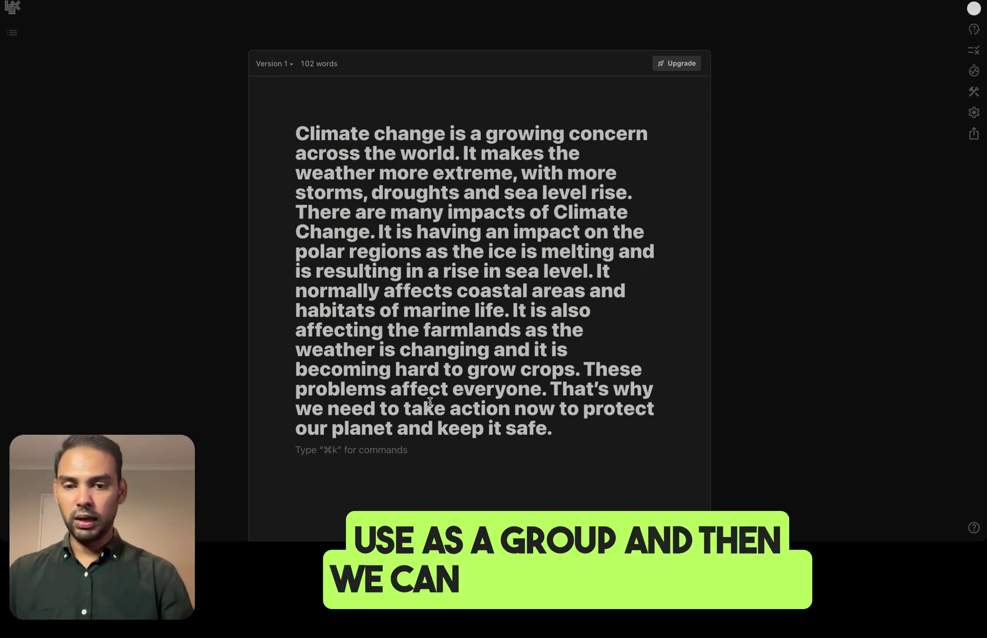
Start a voice command below the draft, allow microphone access for this time only, and stop the recording
{"action": "key", "text": "super+k"}
{"action": "left_click", "coordinate": [229, 472]}
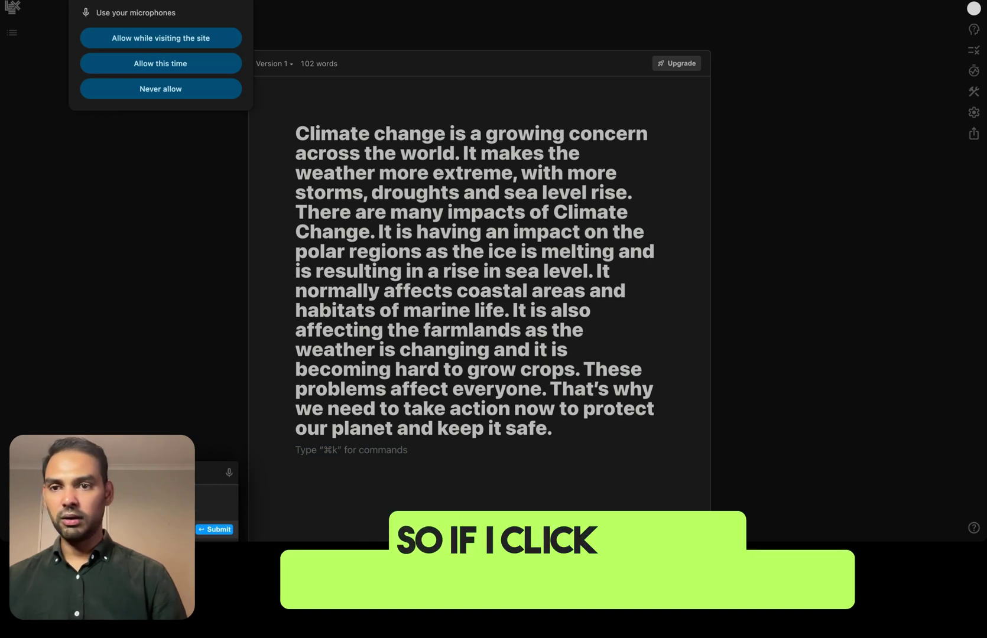
{"action": "left_click", "coordinate": [169, 68]}
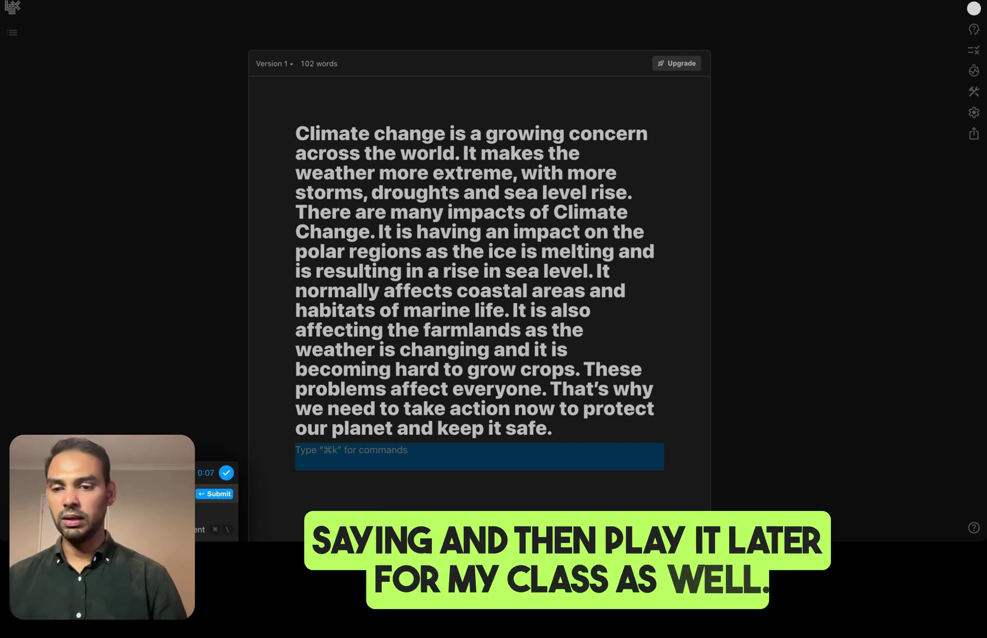
{"action": "left_click", "coordinate": [218, 489]}
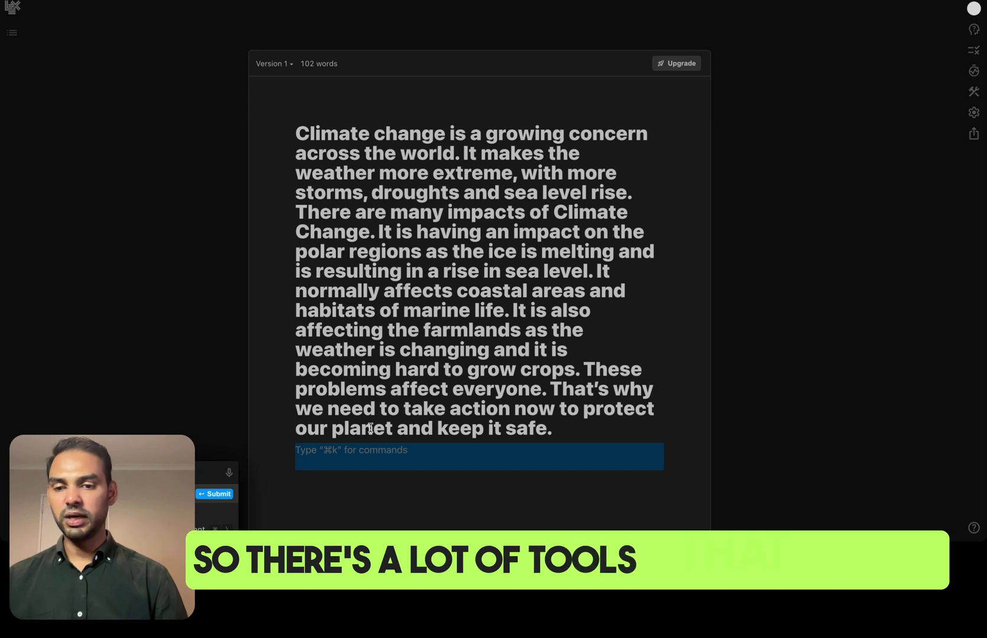
Have the AI continue writing after the last sentence of the climate change draft
{"action": "scroll", "coordinate": [370, 427], "scroll_direction": "down", "scroll_amount": 3}
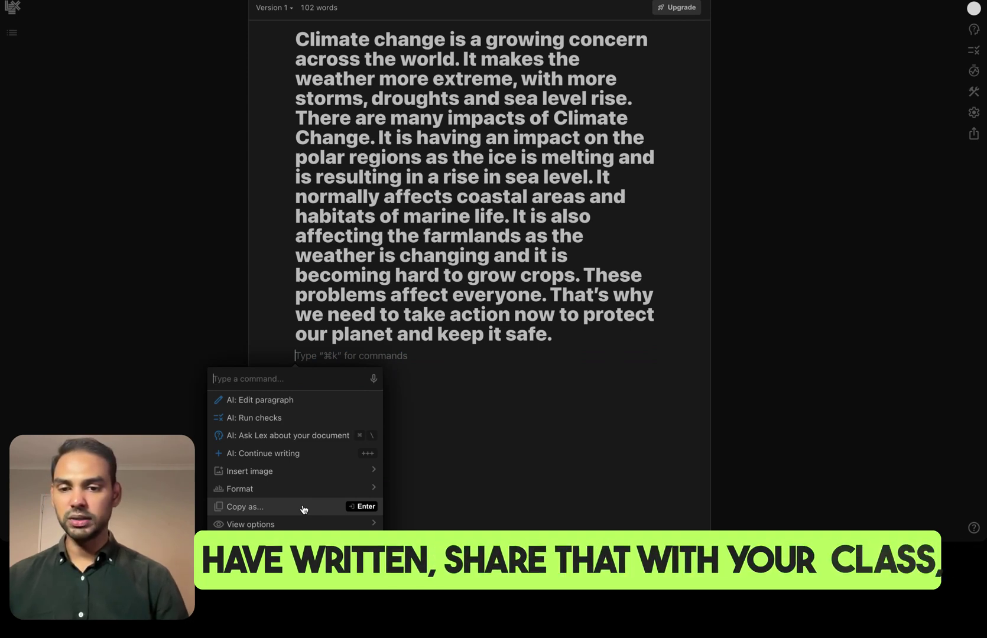
{"action": "left_click", "coordinate": [300, 454]}
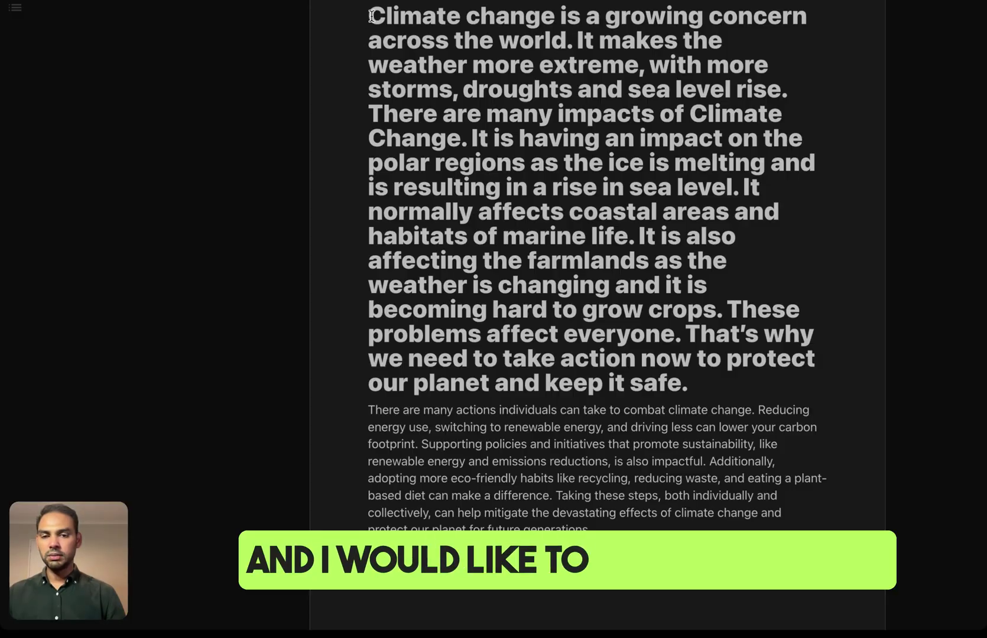
Copy the bold climate change paragraph from Lex and paste it into the QuillBot AI Detector
{"action": "left_click_drag", "start_coordinate": [371, 16], "coordinate": [689, 395]}
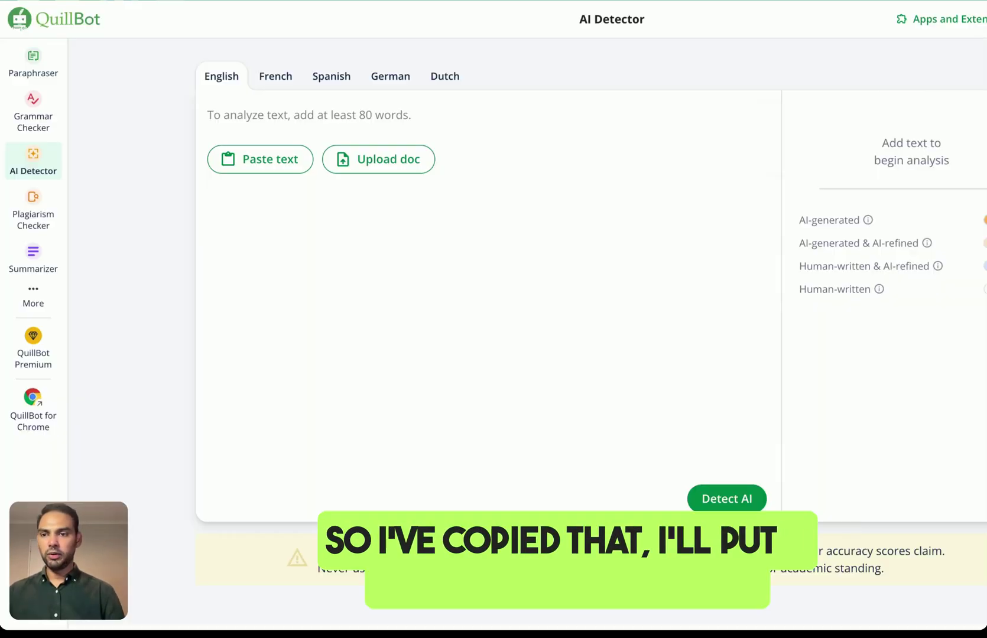
{"action": "left_click", "coordinate": [278, 160]}
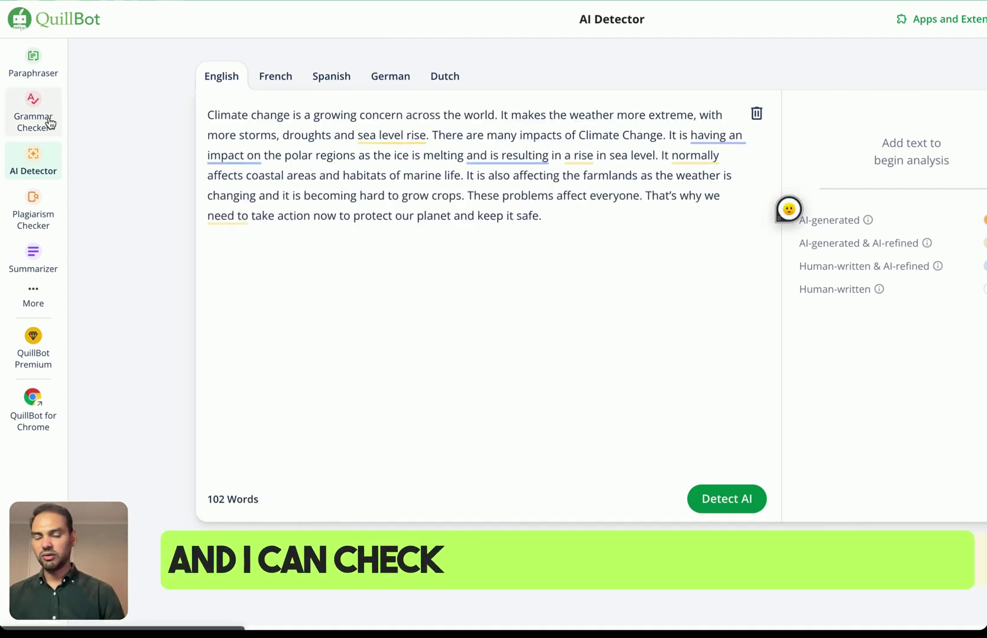
Paste the climate change paragraph into the QuillBot Summarizer and summarize it in Paragraph mode
{"action": "left_click", "coordinate": [37, 119]}
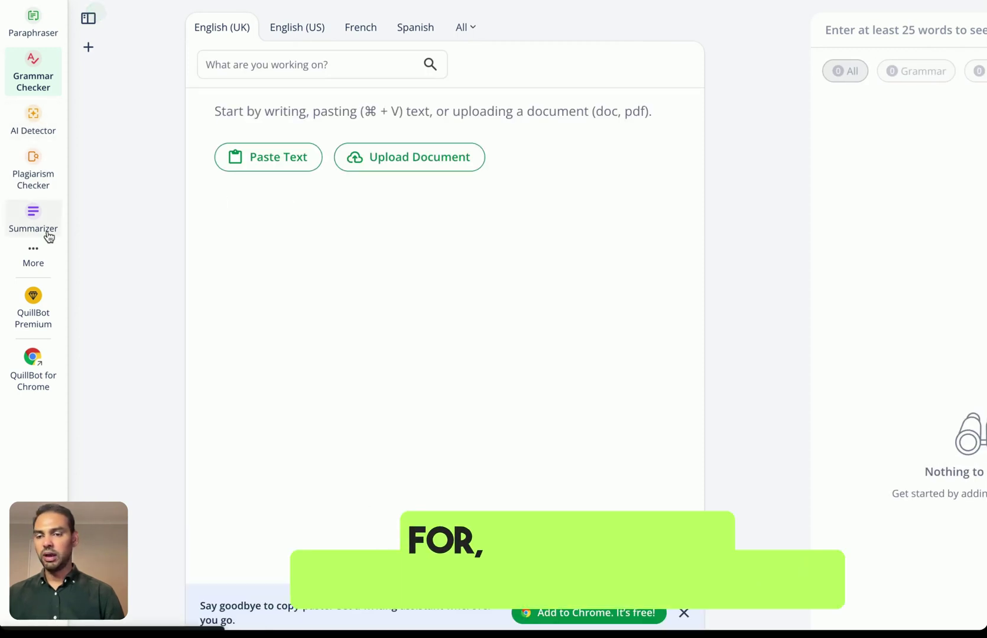
{"action": "left_click", "coordinate": [37, 222]}
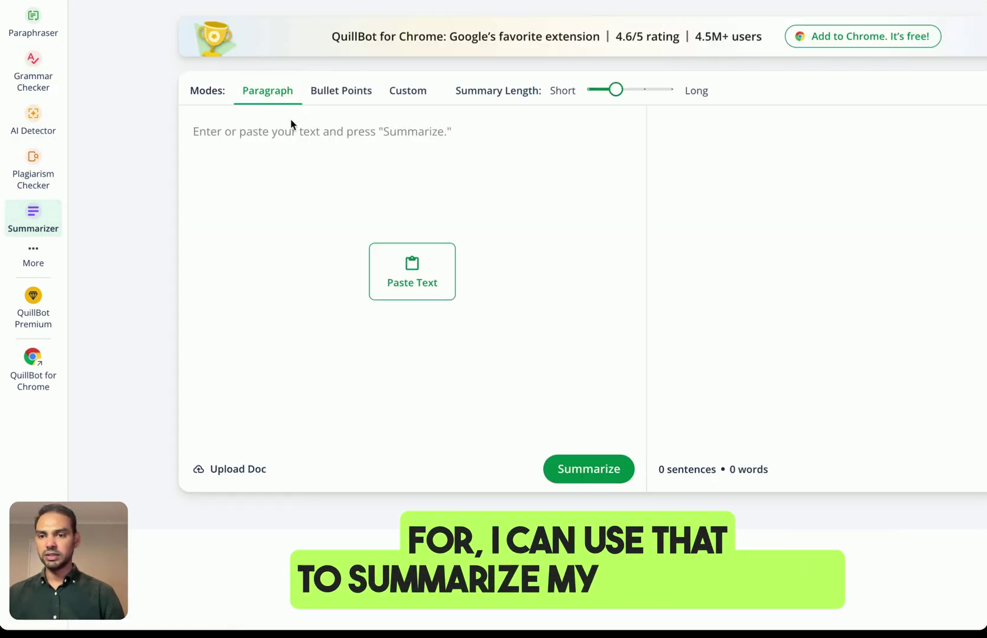
{"action": "left_click", "coordinate": [289, 139]}
{"action": "type", "text": "Climate change is a growing concern across the world. It makes the weather more extreme, with more storms, droughts and sea level rise. There are many impacts of Climate Change. It is having an impact on the polar regions as the ice is melting and is resulting in a rise in sea level. It normally affects coastal areas and habitats of marine life. It is also affecting the farmlands as the weather is changing and it is becoming hard to grow crops. These problems affect everyone. That’s why we need to take action now to protect our planet and keep it safe."}
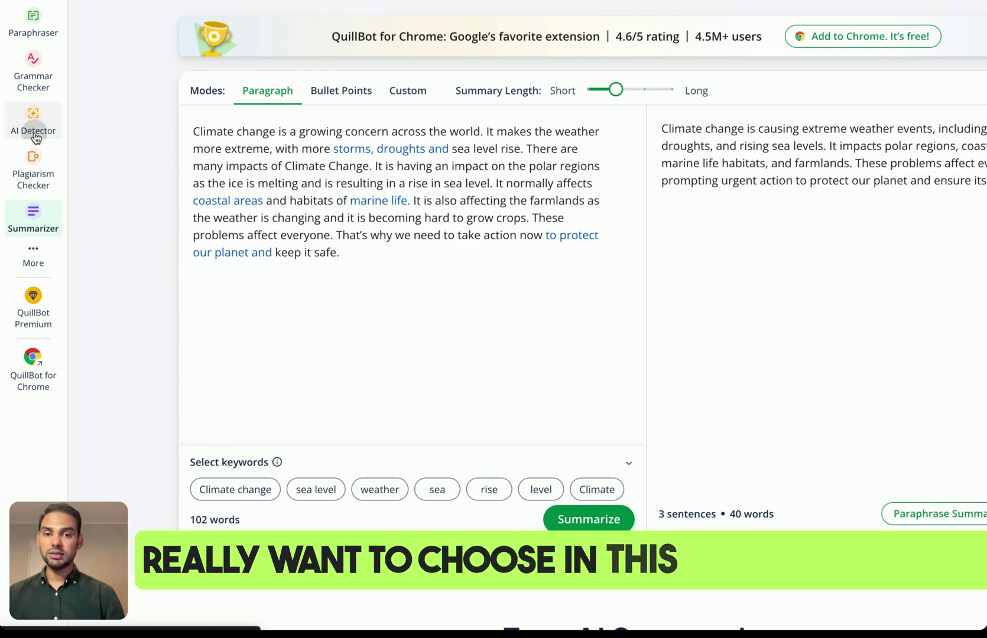
Return to the AI Detector and analyze the pasted climate change paragraph for AI content
{"action": "left_click", "coordinate": [34, 127]}
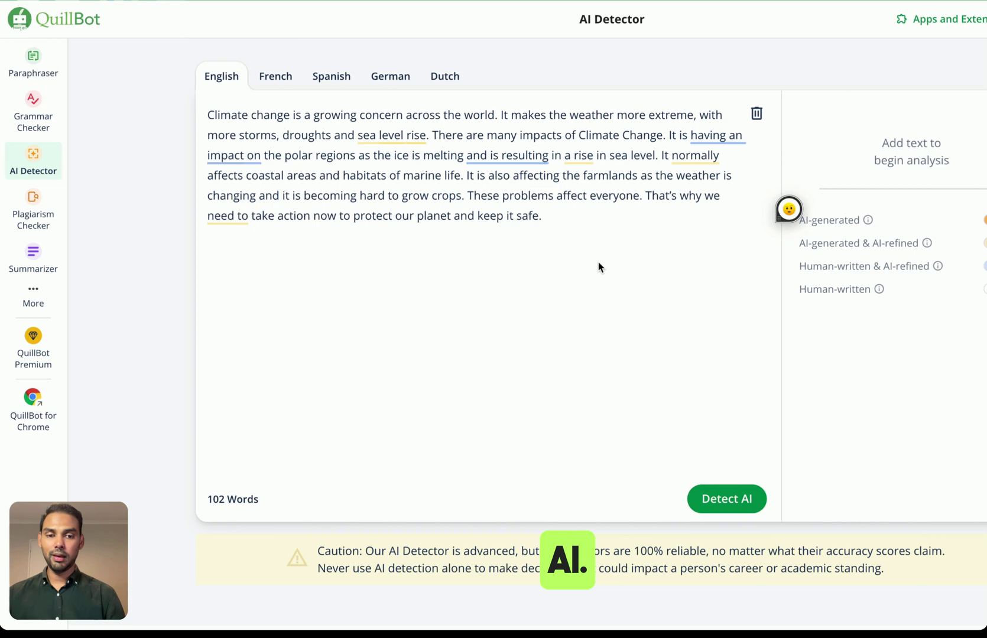
{"action": "left_click", "coordinate": [727, 493]}
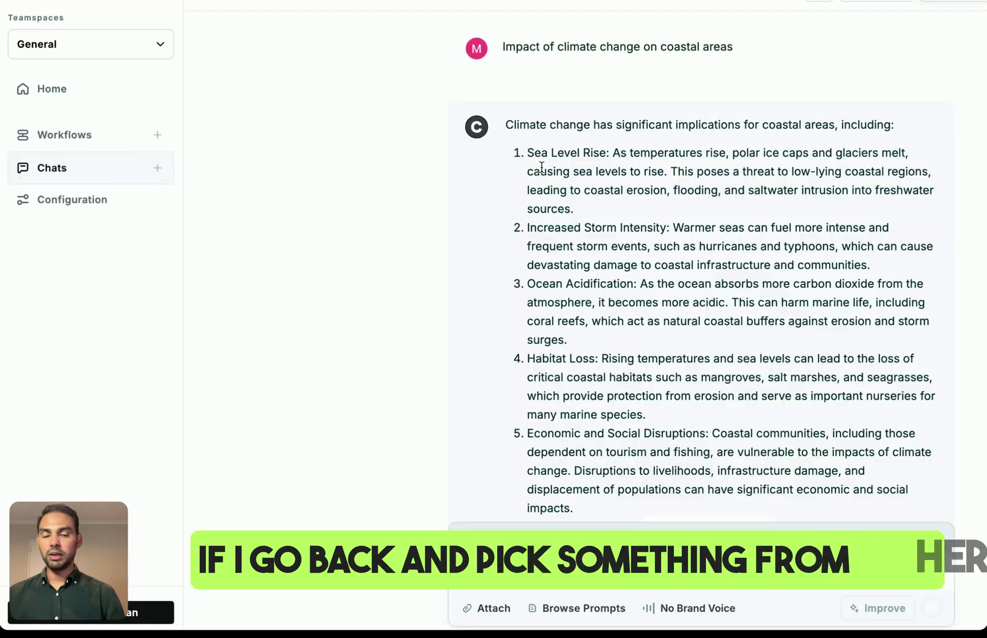
Copy the first three coastal impact points from the chat, add them below the AI Detector text, rerun detection and check the AI-generated confidence
{"action": "left_click_drag", "start_coordinate": [531, 153], "coordinate": [625, 340]}
{"action": "key", "text": "ctrl+c"}
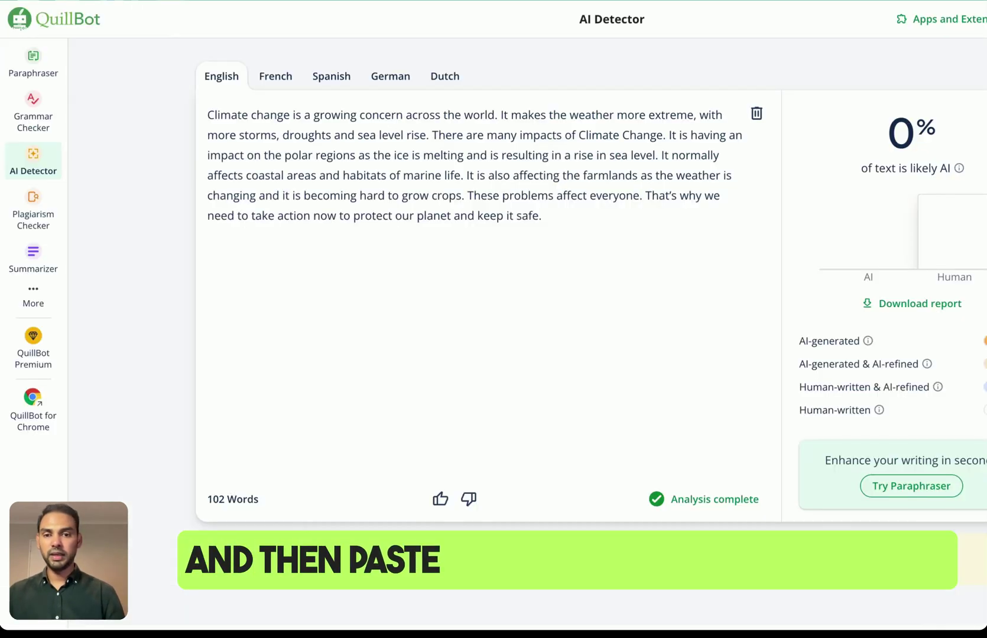
{"action": "key", "text": "Return"}
{"action": "key", "text": "ctrl+v"}
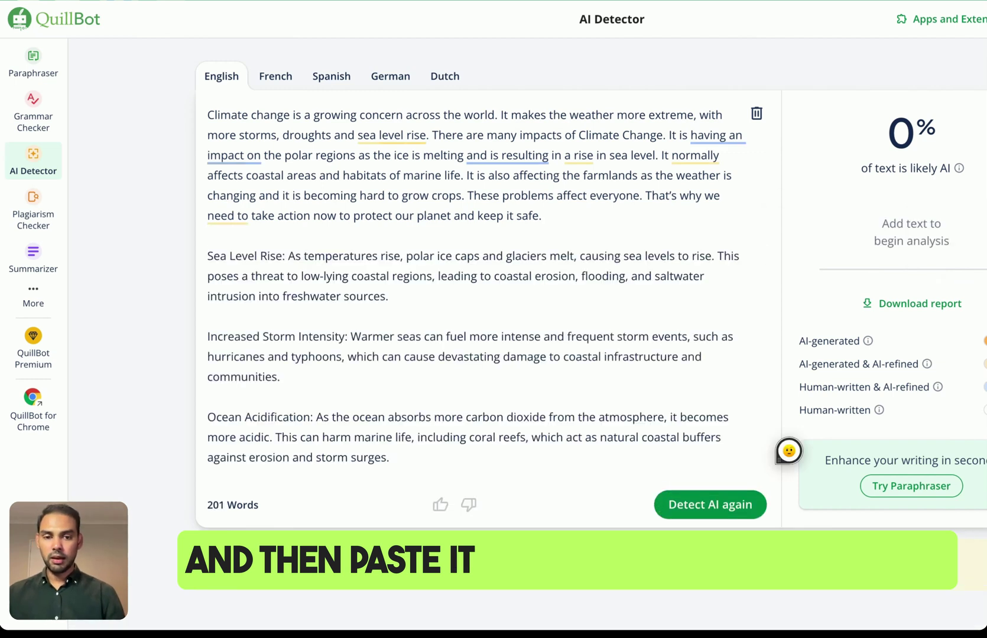
{"action": "left_click", "coordinate": [704, 506]}
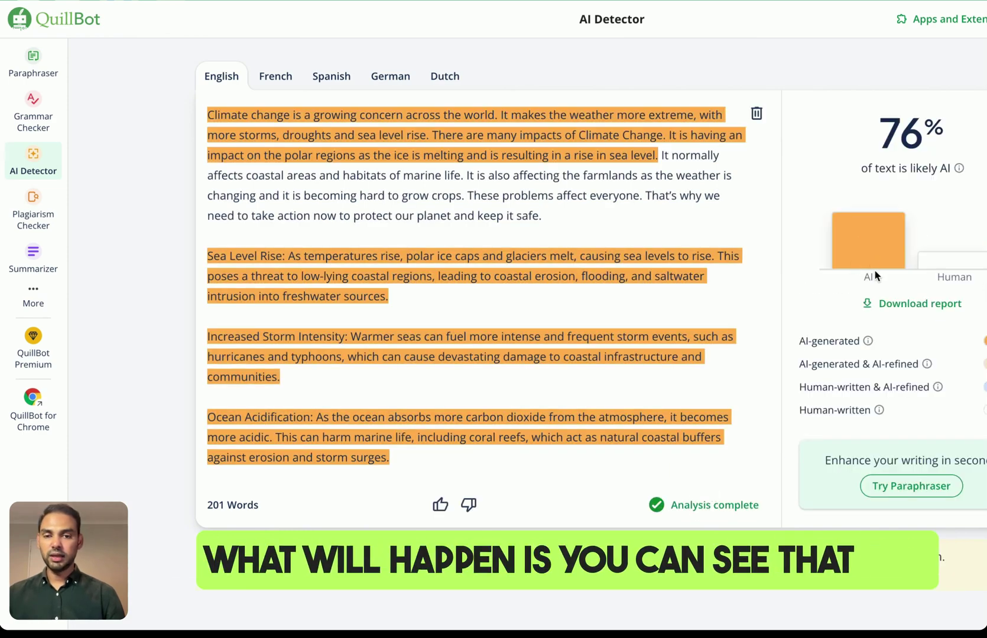
{"action": "left_click", "coordinate": [851, 256]}
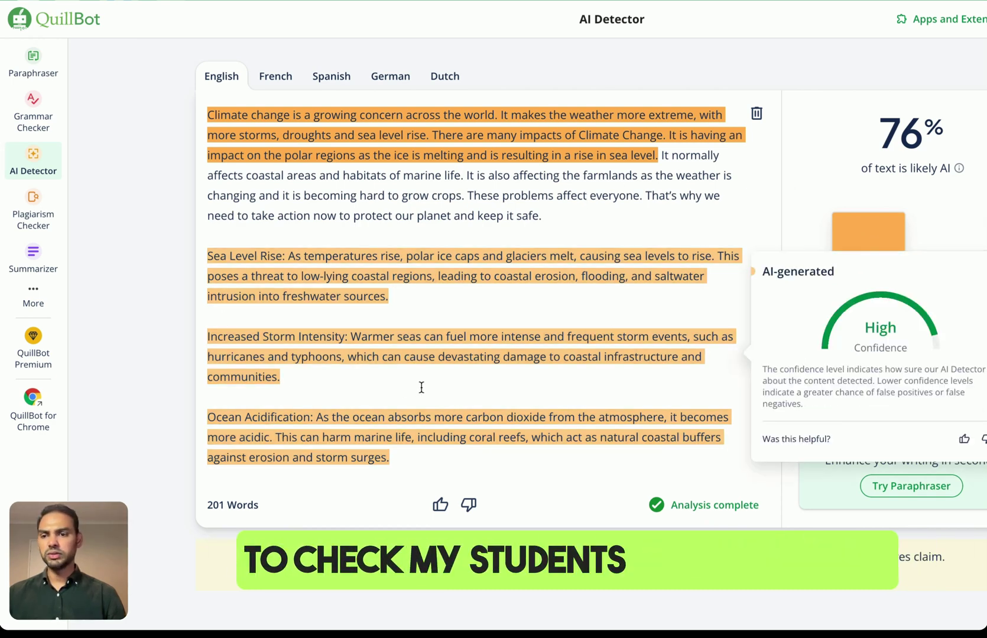
Open the climate change outline project in QuillBot Flow and bring up the web search beside the document
{"action": "mouse_move", "coordinate": [43, 294]}
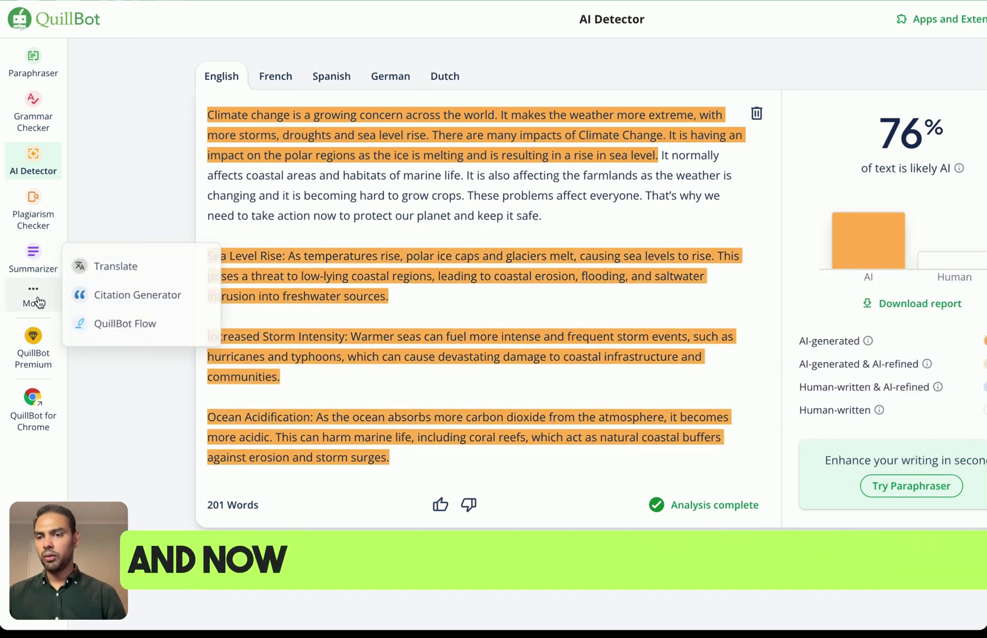
{"action": "left_click", "coordinate": [116, 325]}
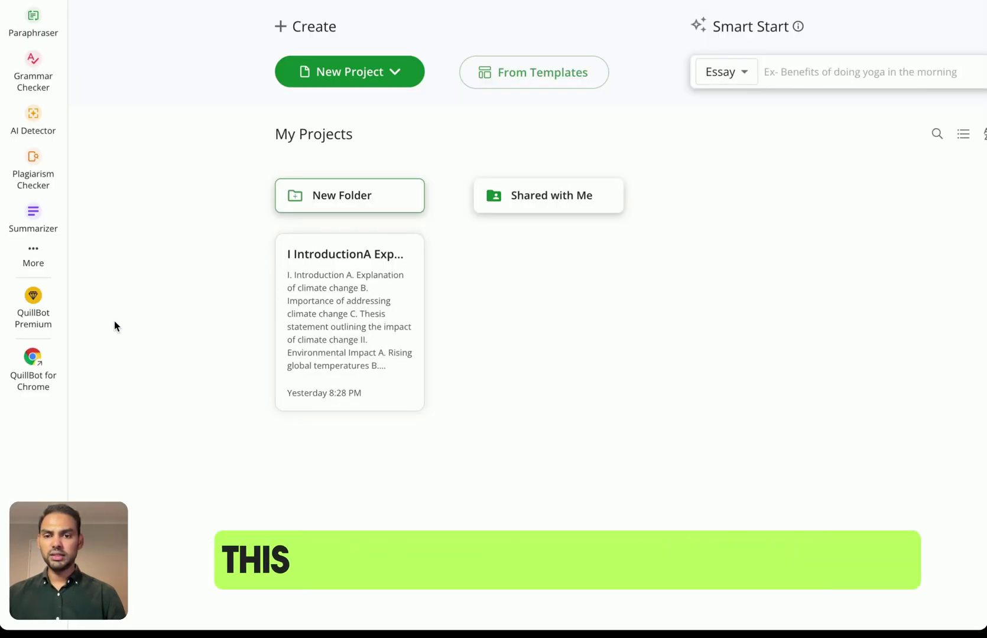
{"action": "left_click", "coordinate": [372, 327]}
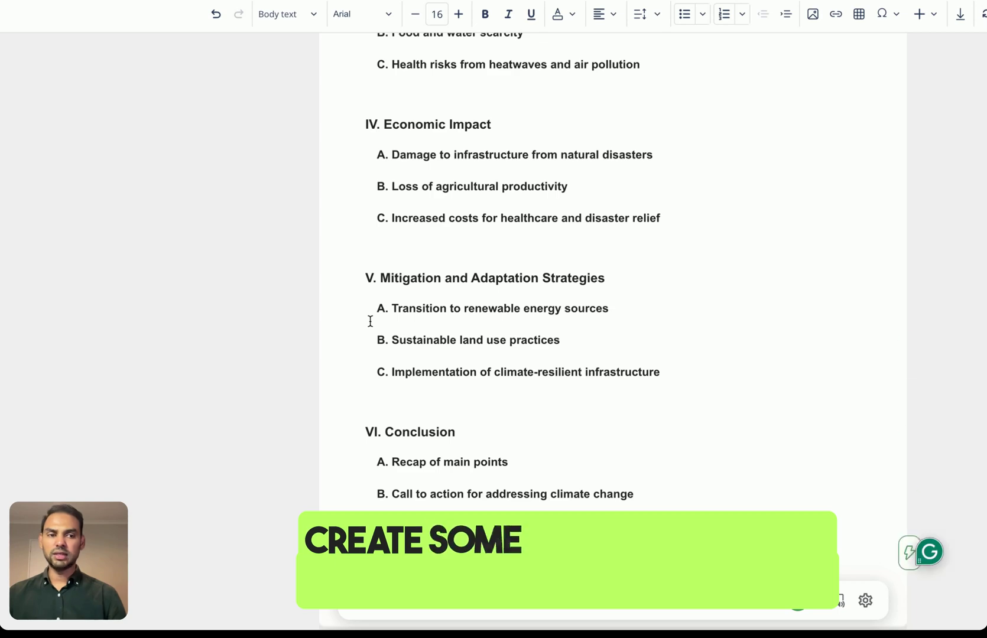
{"action": "scroll", "coordinate": [567, 335], "scroll_direction": "up", "scroll_amount": 8}
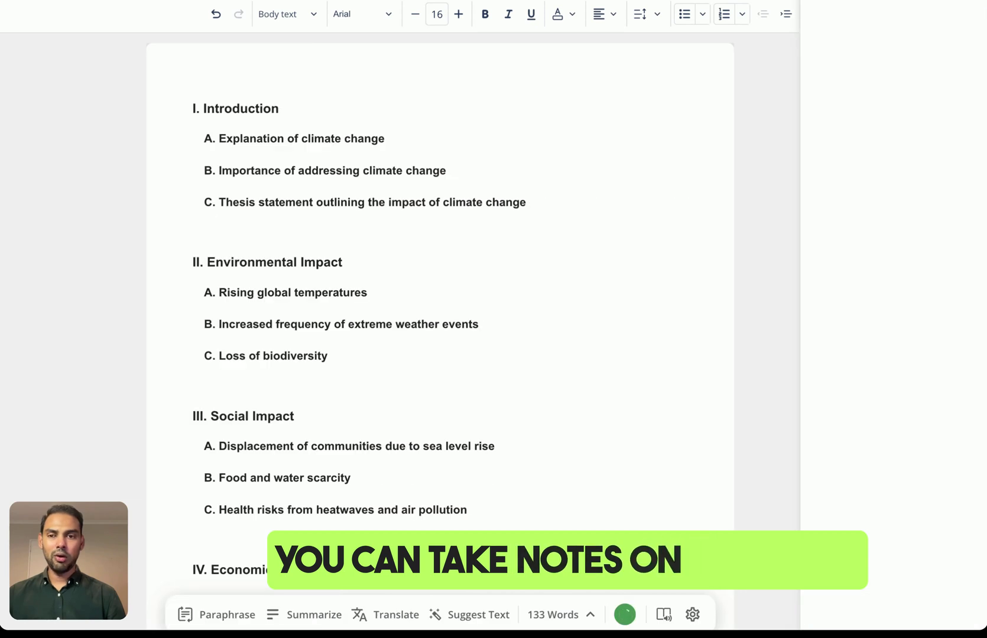
{"action": "left_click", "coordinate": [972, 279]}
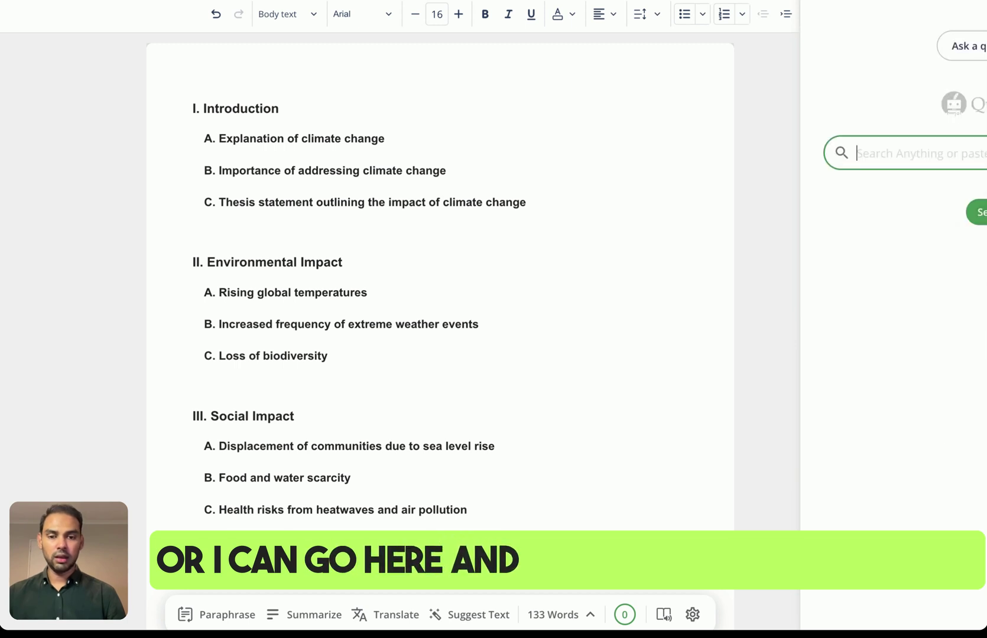
Search the web for "explain climate change" from the panel beside the outline document
{"action": "type", "text": "exp"}
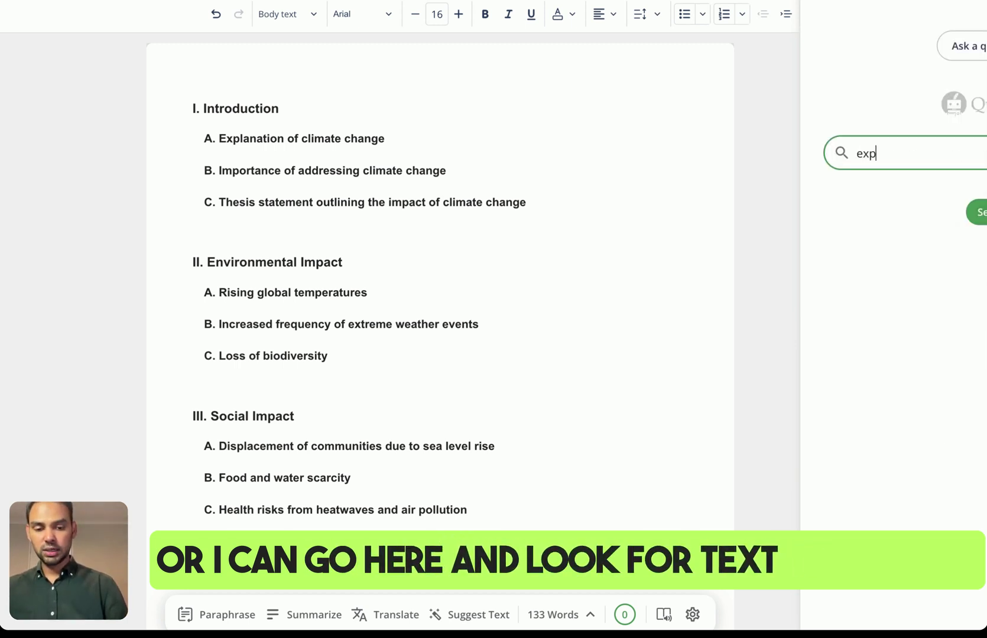
{"action": "type", "text": "lain climate change"}
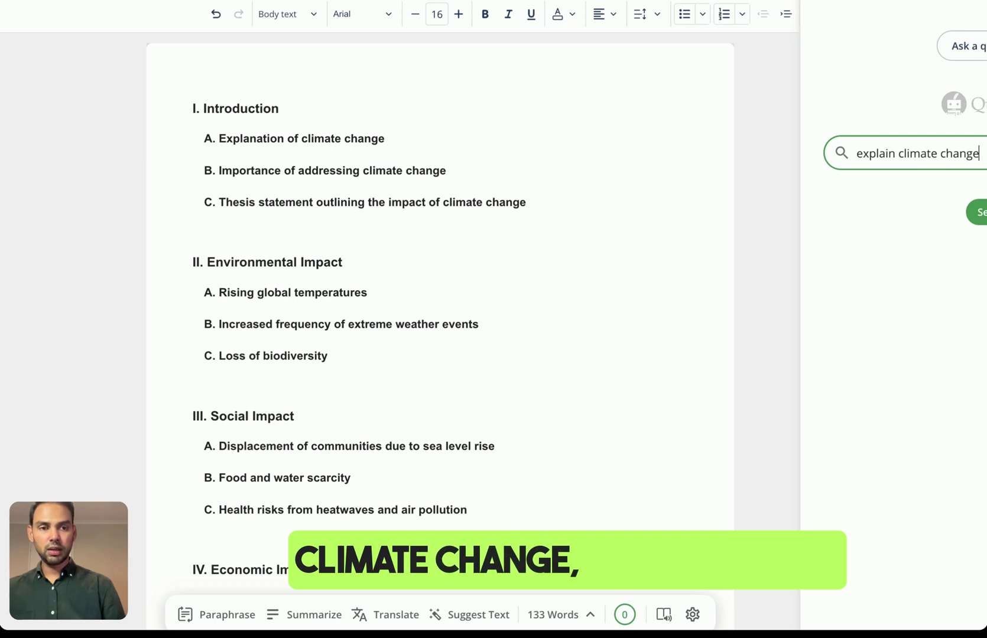
{"action": "key", "text": "Return"}
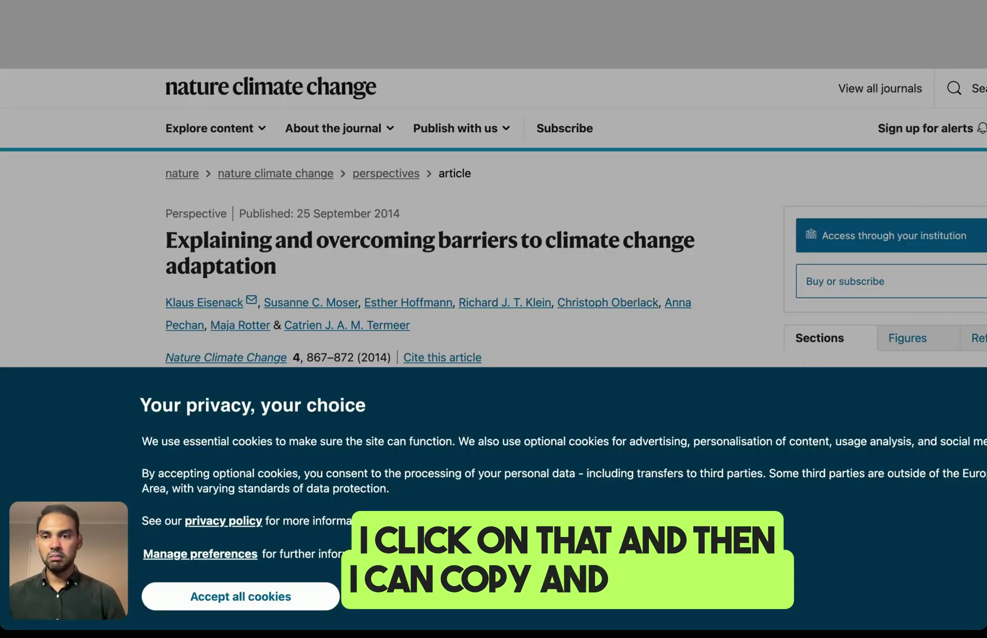
Open the Nature Climate Change article "Explaining and overcoming barriers to climate change adaptation" and examine its abstract
{"action": "scroll", "coordinate": [606, 231], "scroll_direction": "down", "scroll_amount": 3}
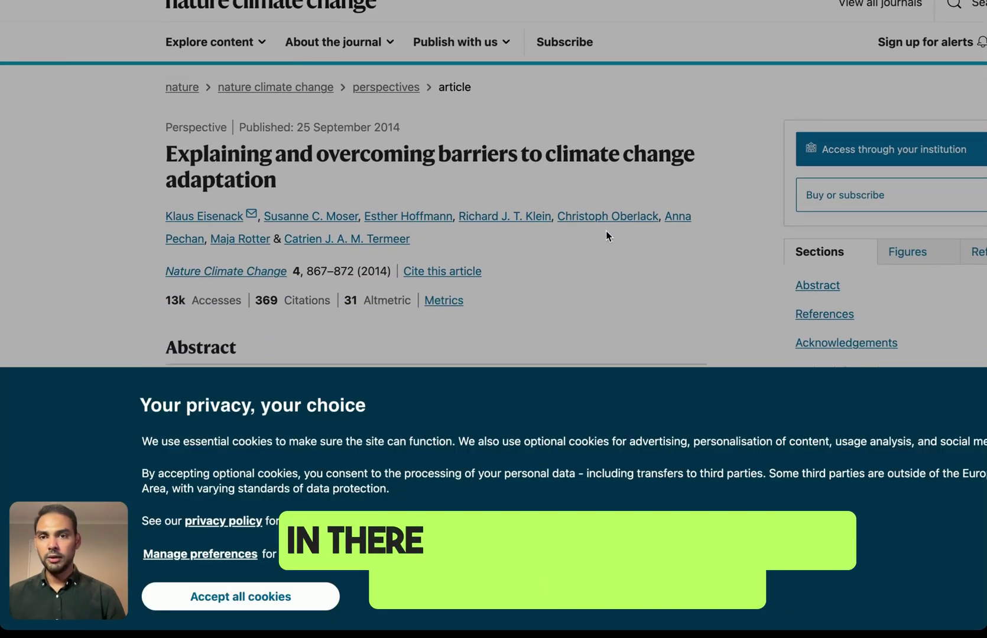
{"action": "scroll", "coordinate": [606, 230], "scroll_direction": "up", "scroll_amount": 3}
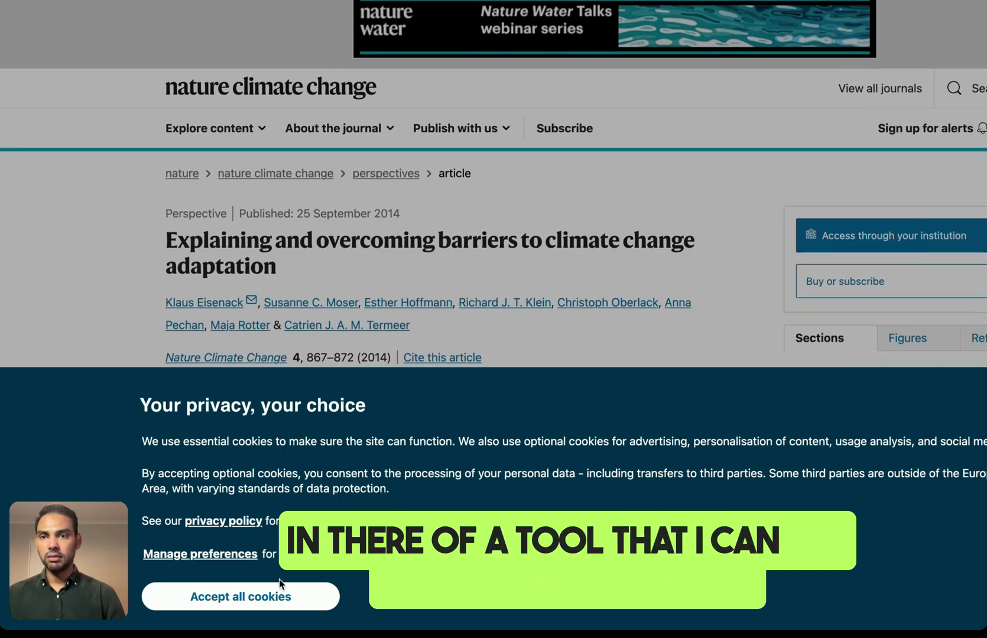
{"action": "scroll", "coordinate": [542, 221], "scroll_direction": "down", "scroll_amount": 14}
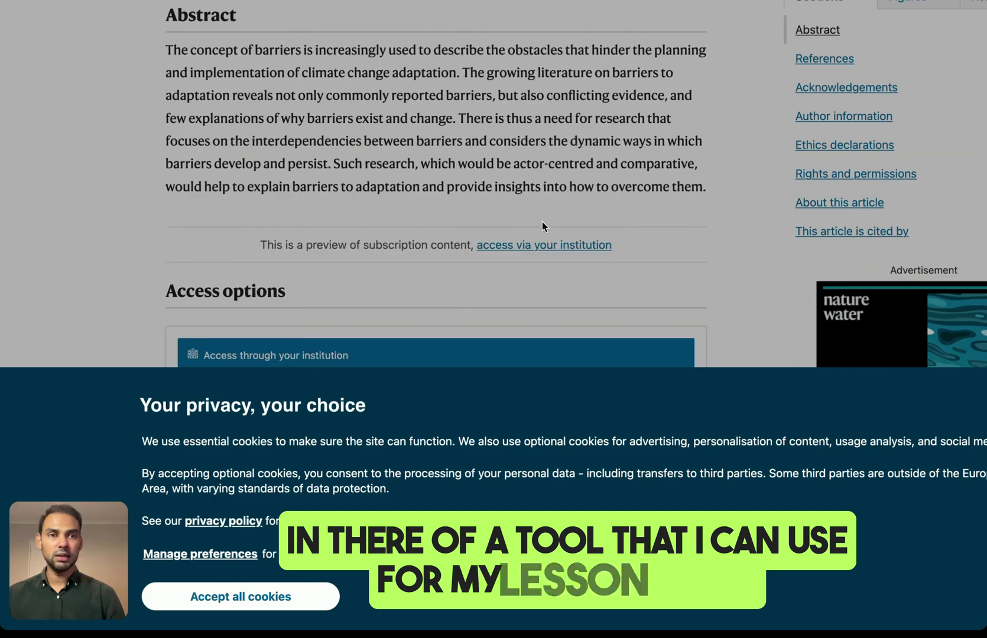